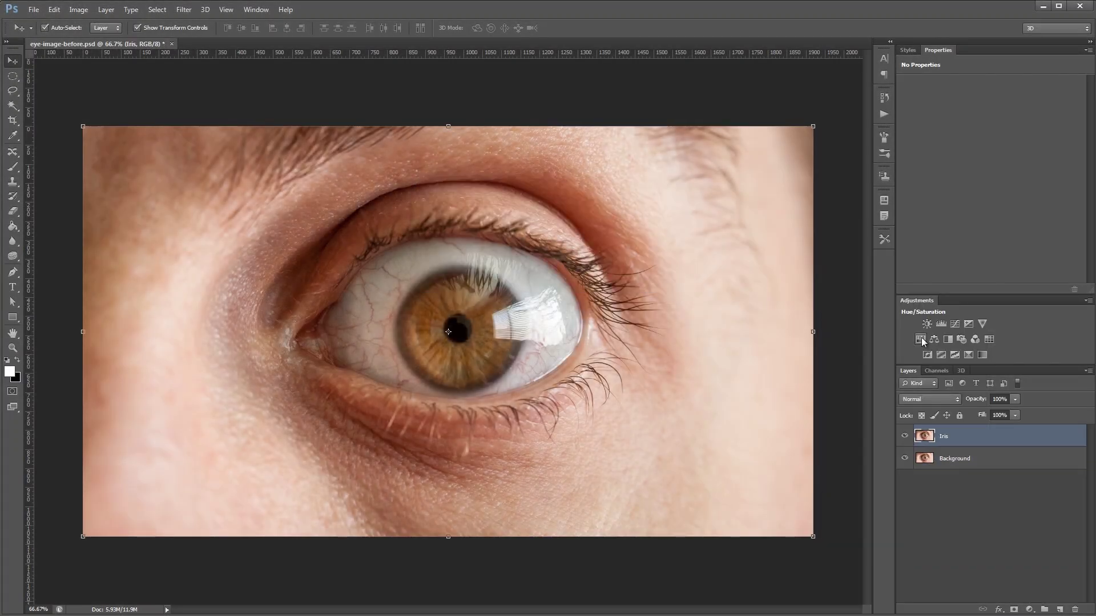
Add a Hue/Saturation layer with hue +180 and saturation -56, clipped to the Iris layer.
left_click(920, 339)
left_click_drag(992, 125, 1078, 126)
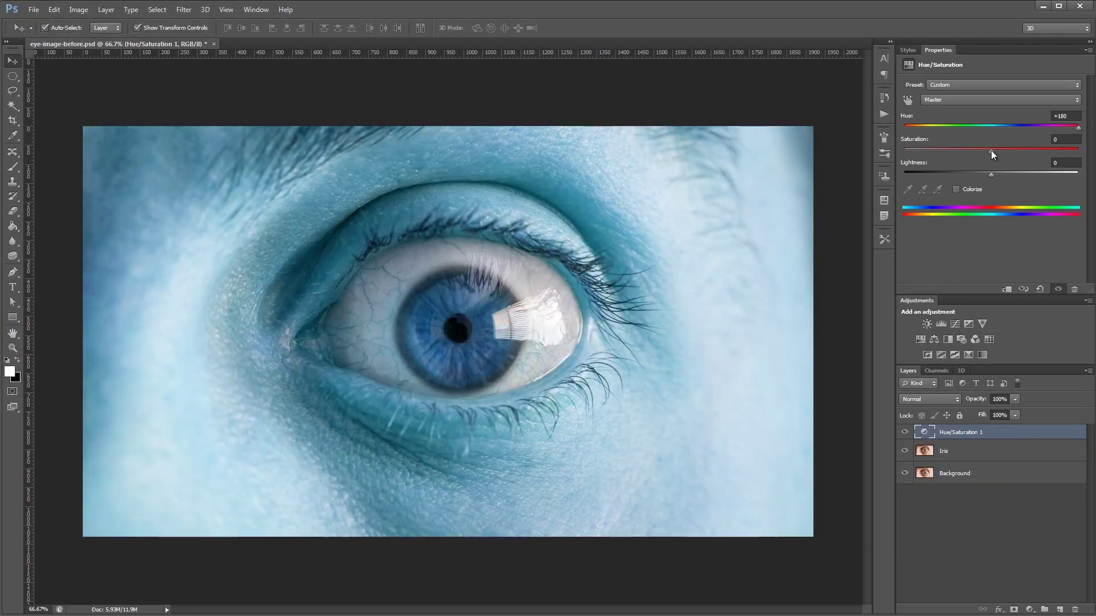
left_click_drag(991, 149, 943, 150)
right_click(1003, 432)
left_click(903, 362)
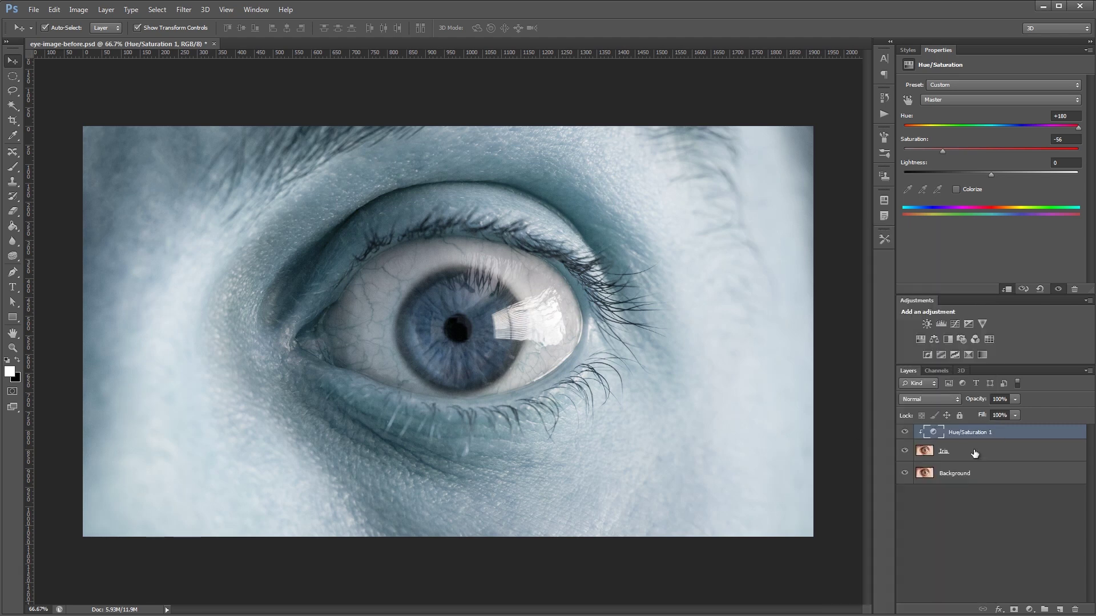
Give Iris a black mask and paint white to reveal the blue only over the iris.
left_click(973, 451)
left_click(1014, 610)
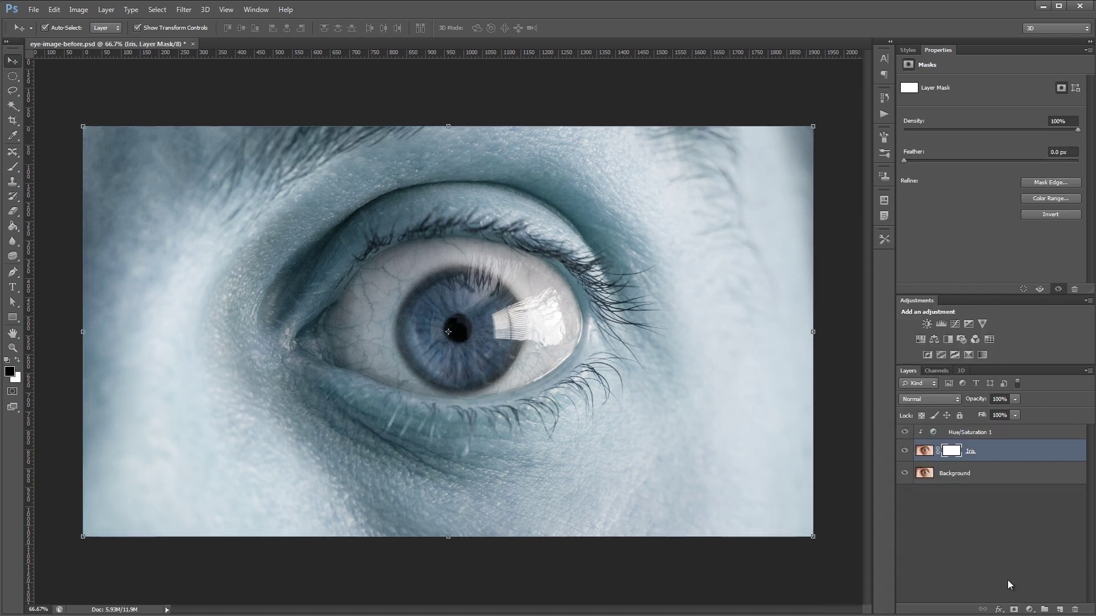
key("ctrl+i")
key("b")
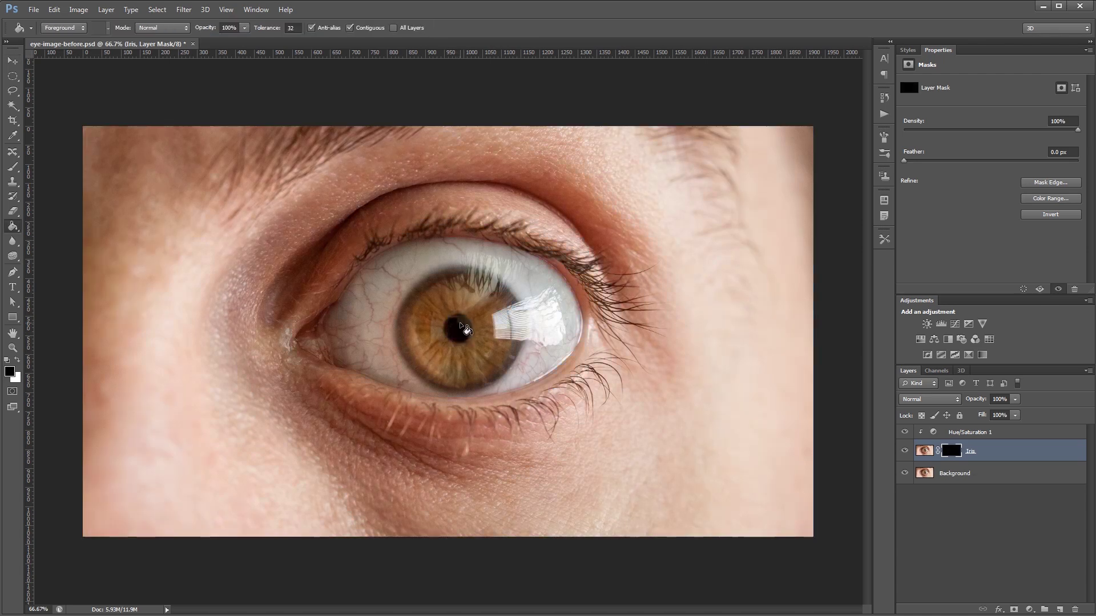
key("x")
mouse_move(458, 330)
left_mouse_down()
mouse_move(479, 320)
mouse_move(435, 331)
mouse_move(455, 304)
mouse_move(487, 332)
mouse_move(448, 348)
mouse_move(446, 309)
mouse_move(465, 335)
mouse_move(462, 299)
left_mouse_up()
left_click_drag(468, 411, 393, 406)
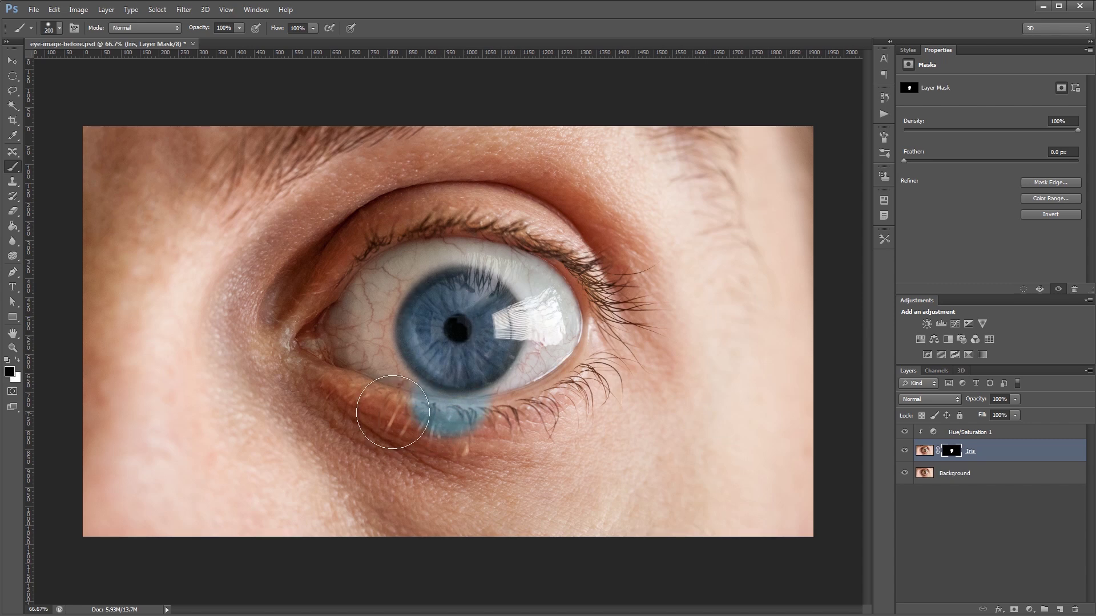
key("ctrl+z")
Add a Levels layer with black input 17 and brightened highlights, clipped to the layers below.
key("v")
key("alt+bracketright")
left_click(940, 323)
left_click_drag(926, 166, 935, 167)
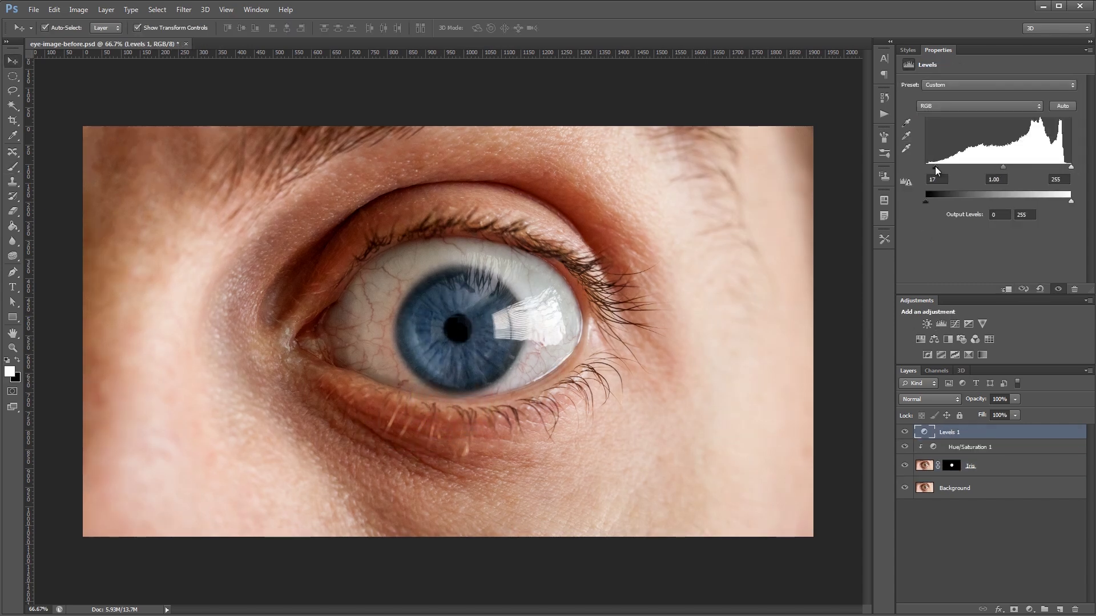
left_click_drag(1071, 166, 1024, 171)
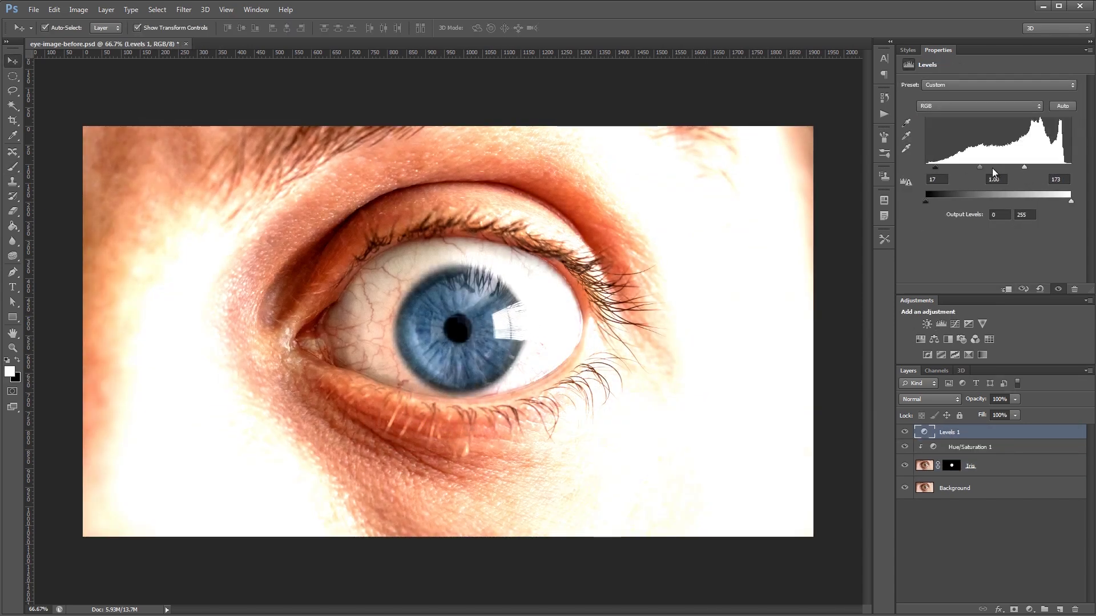
right_click(983, 433)
left_click(879, 362)
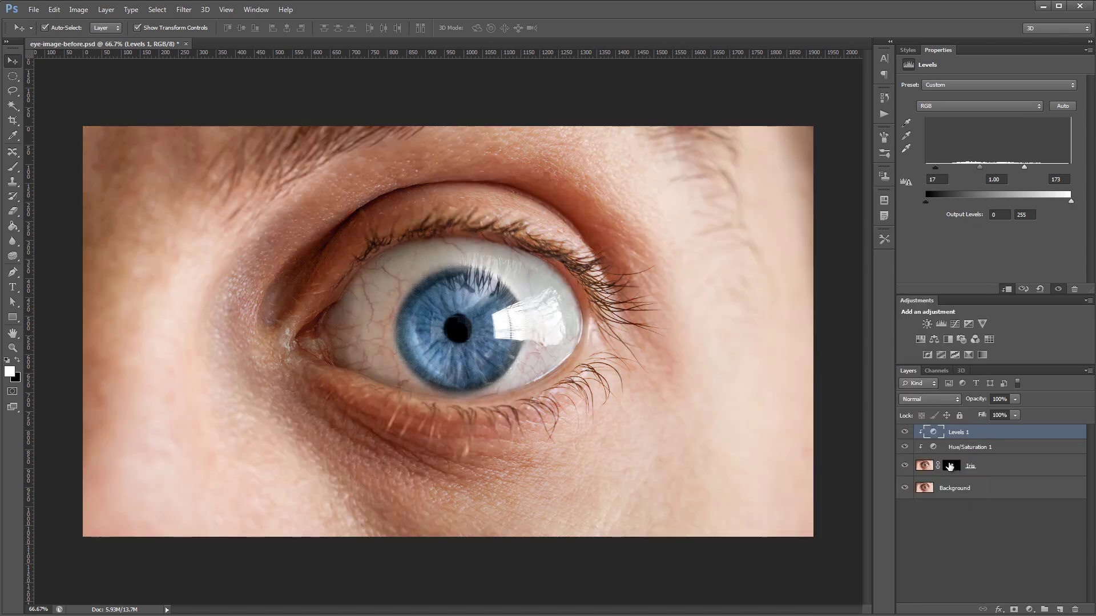
Hide Levels 1, shift the Hue/Saturation hue toward green, then hide that adjustment too.
left_click(905, 432)
left_click(905, 432)
left_click(1002, 450)
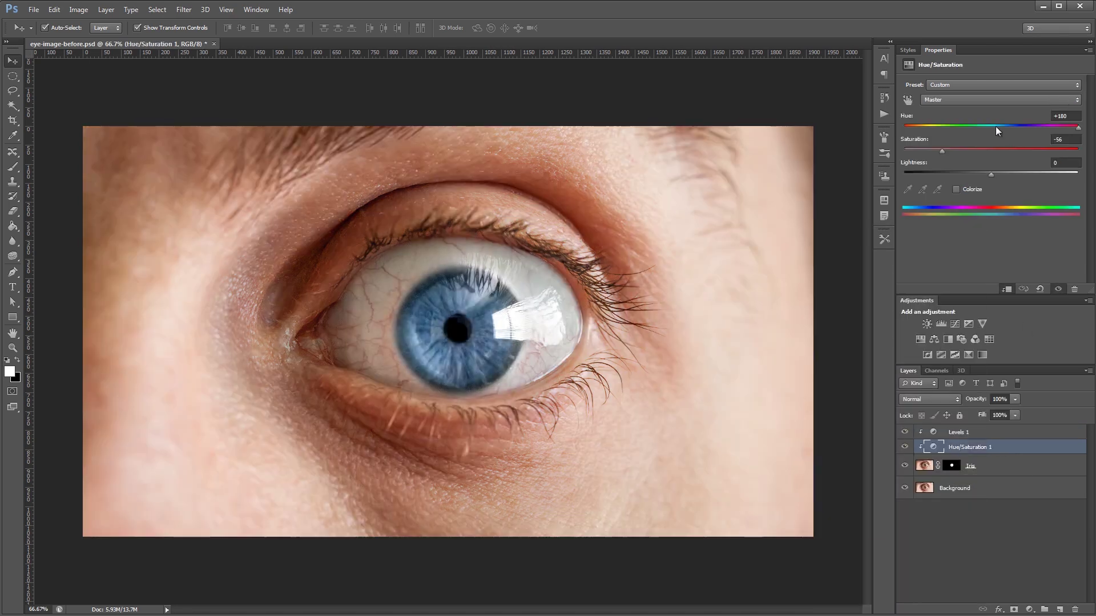
left_click_drag(995, 126, 970, 128)
left_click(951, 465)
left_click(904, 447)
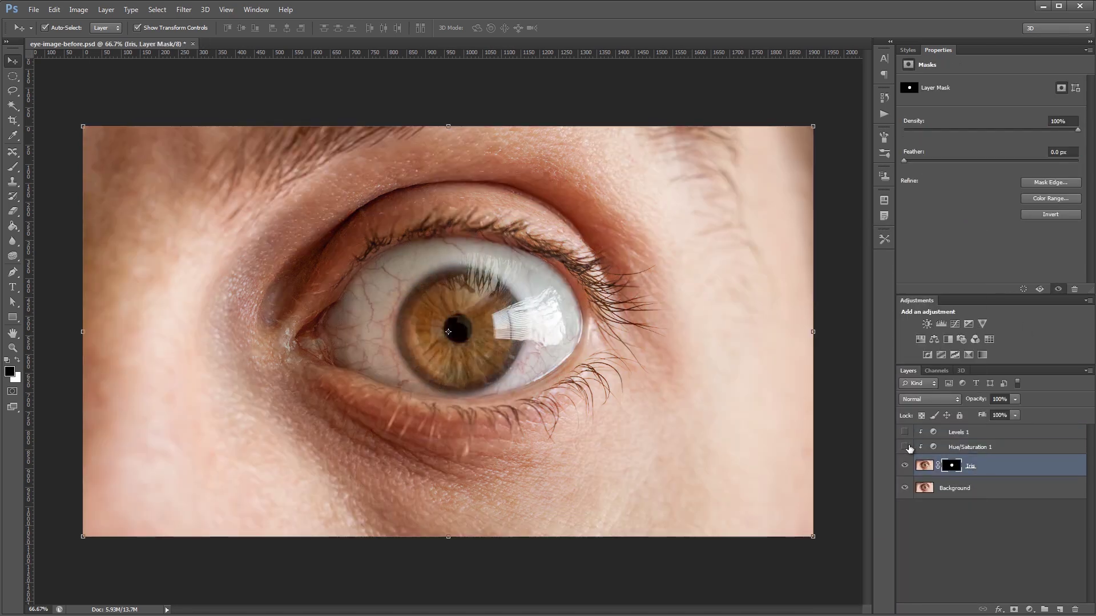
Add a radial red-green Gradient Overlay to the Iris layer in Color mode at scale 91.
double_click(1013, 466)
left_click(662, 323)
left_click(836, 253)
left_click(822, 262)
left_click(865, 239)
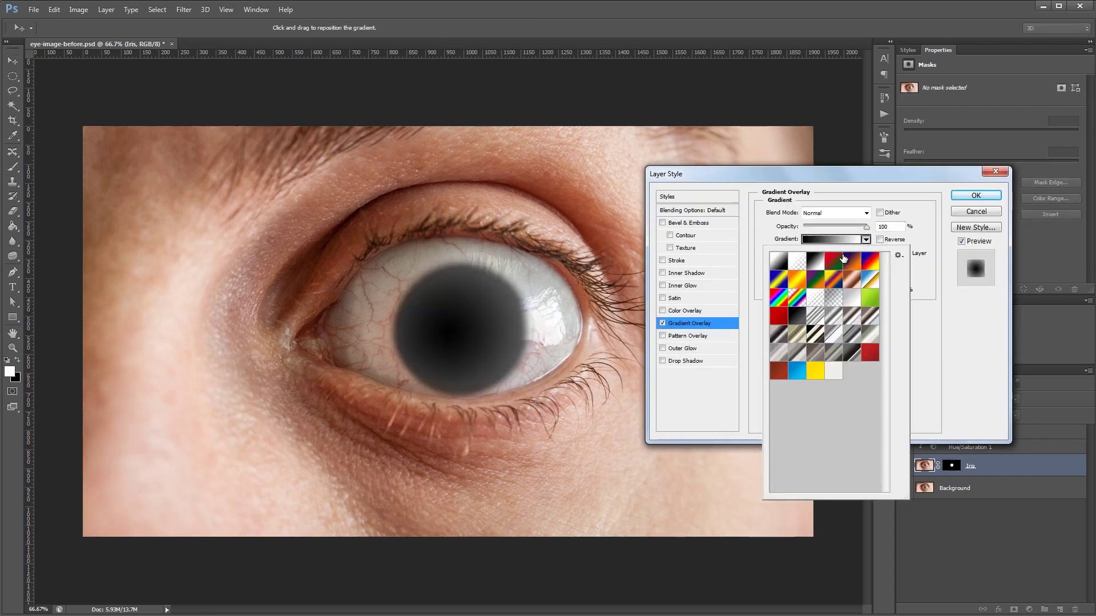
double_click(816, 268)
left_click(820, 213)
left_click(822, 342)
left_click_drag(842, 289, 814, 291)
Change the overlay to blue-red-yellow in Overlay mode, scale 65, opacity 41, and apply it.
mouse_move(460, 331)
left_mouse_down()
mouse_move(502, 337)
mouse_move(471, 334)
left_mouse_up()
left_click_drag(866, 226, 837, 231)
left_click(865, 239)
double_click(794, 288)
left_click(866, 213)
left_click(834, 319)
left_click_drag(814, 291, 825, 290)
left_click_drag(838, 227, 830, 231)
left_click(976, 195)
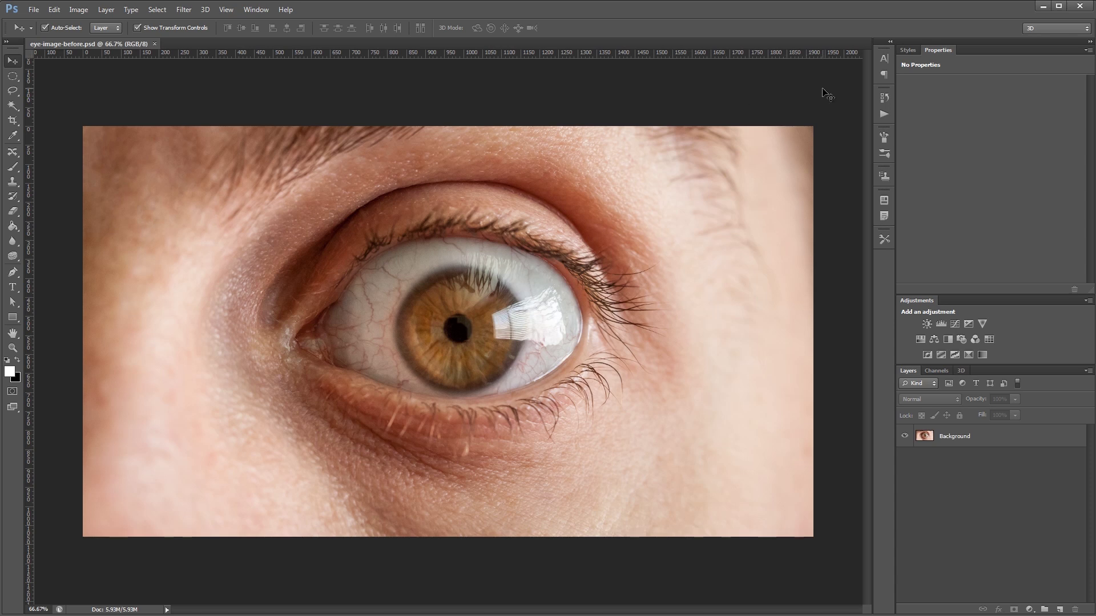
Duplicate the Background layer as a new layer named 'Iris'.
left_click(986, 435)
right_click(986, 434)
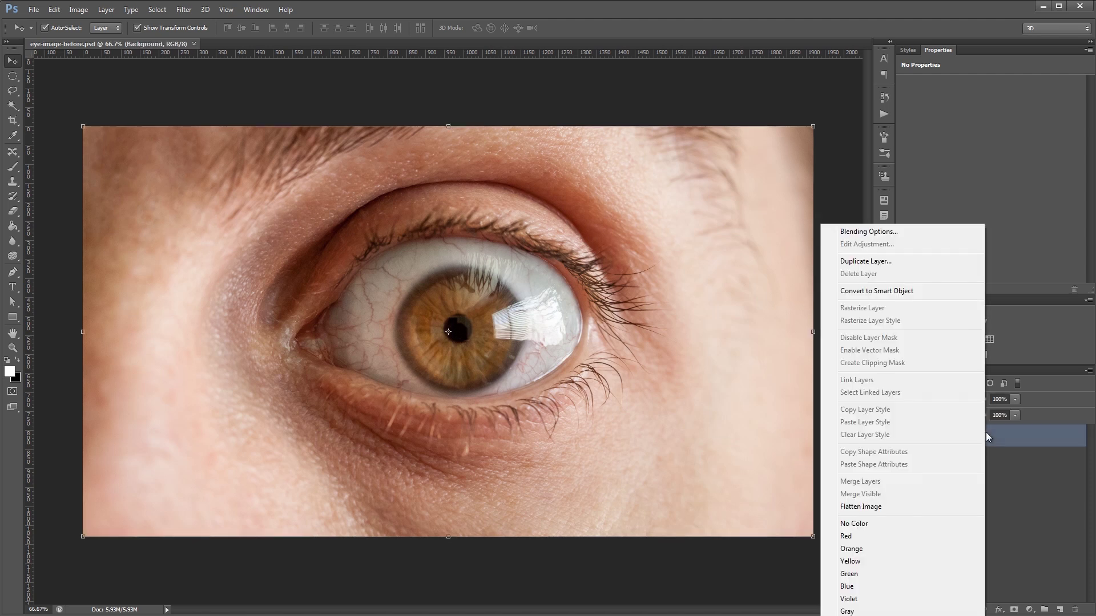
left_click(902, 262)
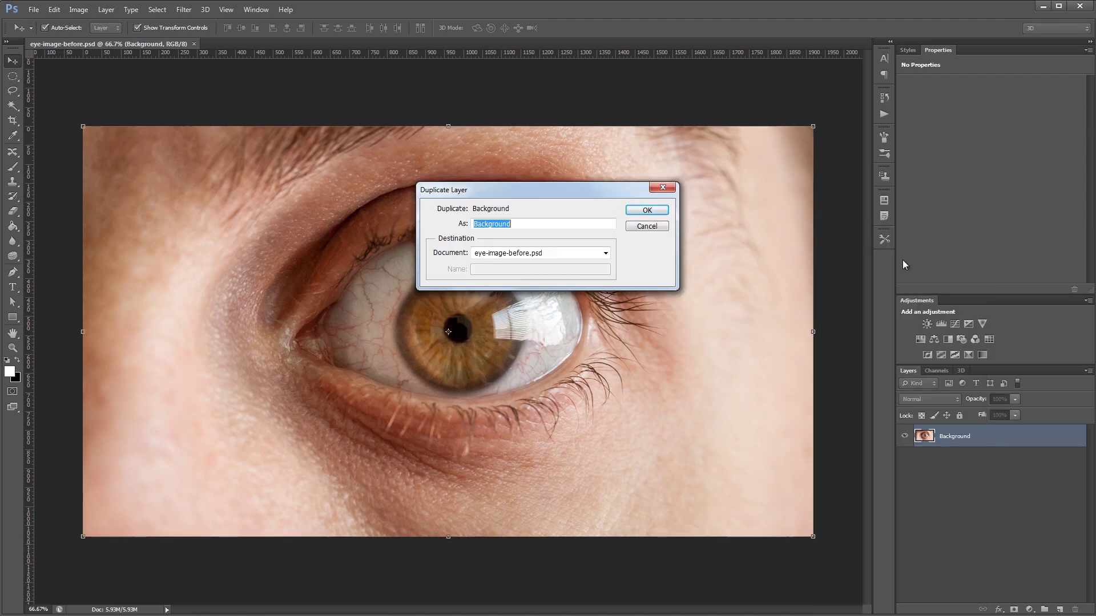
type("Iris")
key("Return")
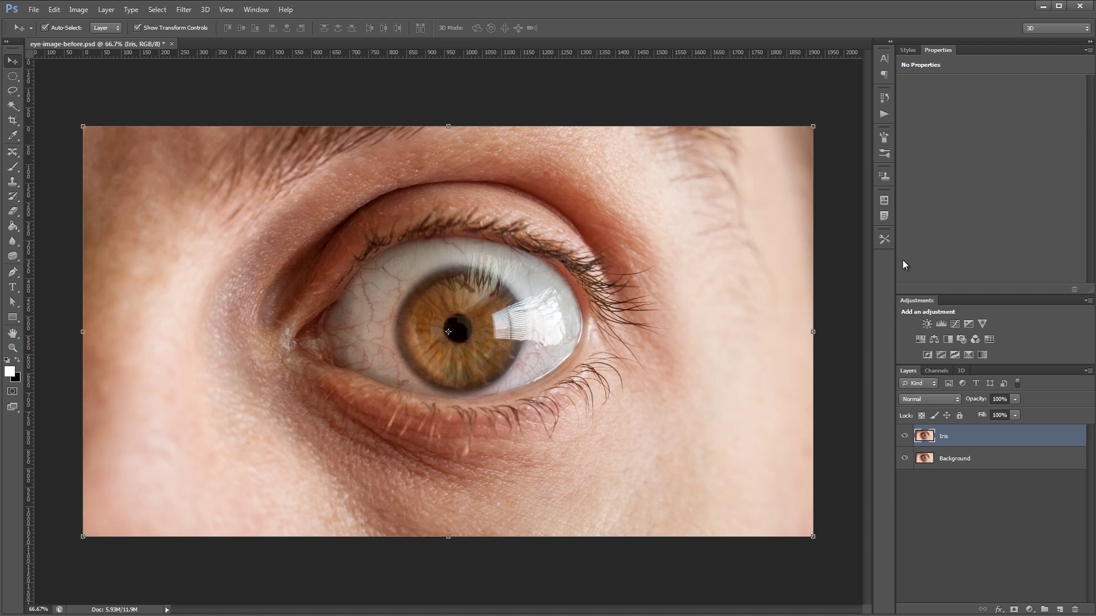
Add a Hue/Saturation layer with Hue +180 and Saturation -56, clipped to the Iris layer.
left_click(920, 340)
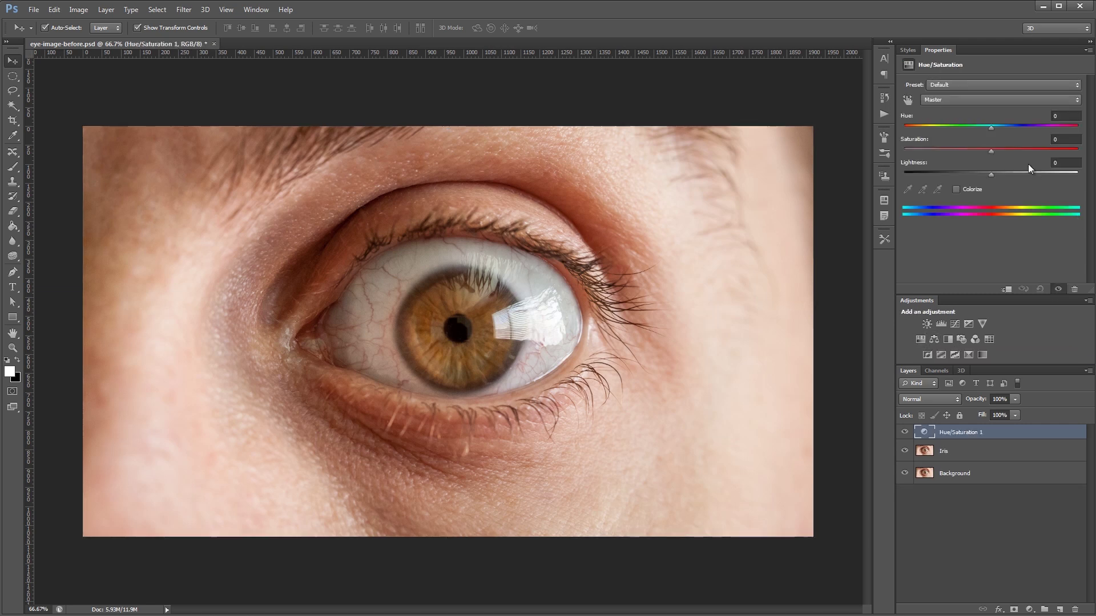
left_click_drag(992, 126, 1085, 126)
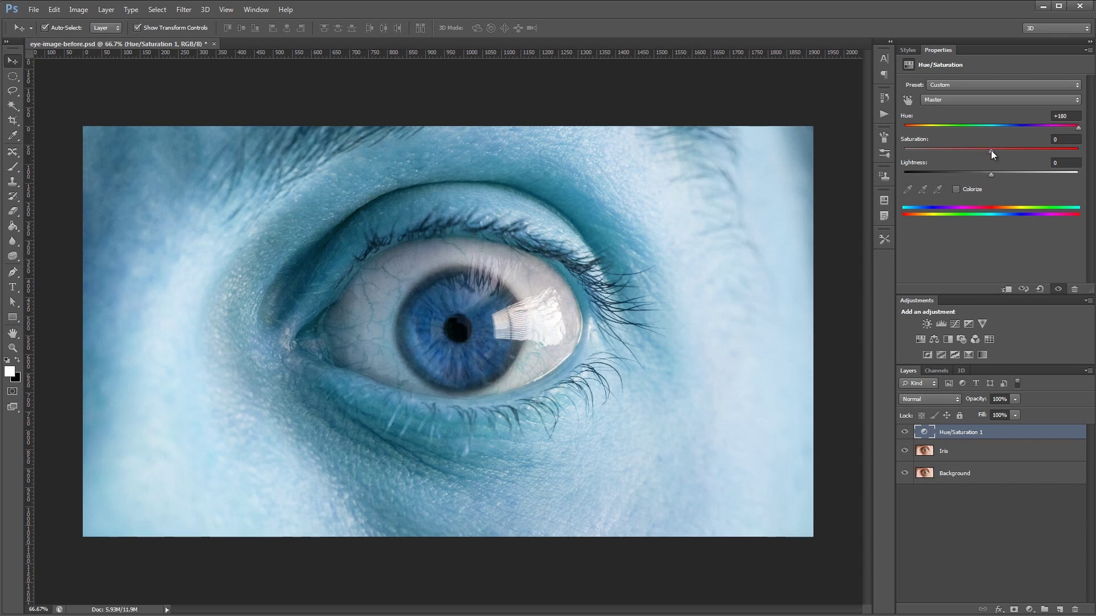
left_click_drag(991, 150, 975, 151)
left_click_drag(959, 155, 943, 157)
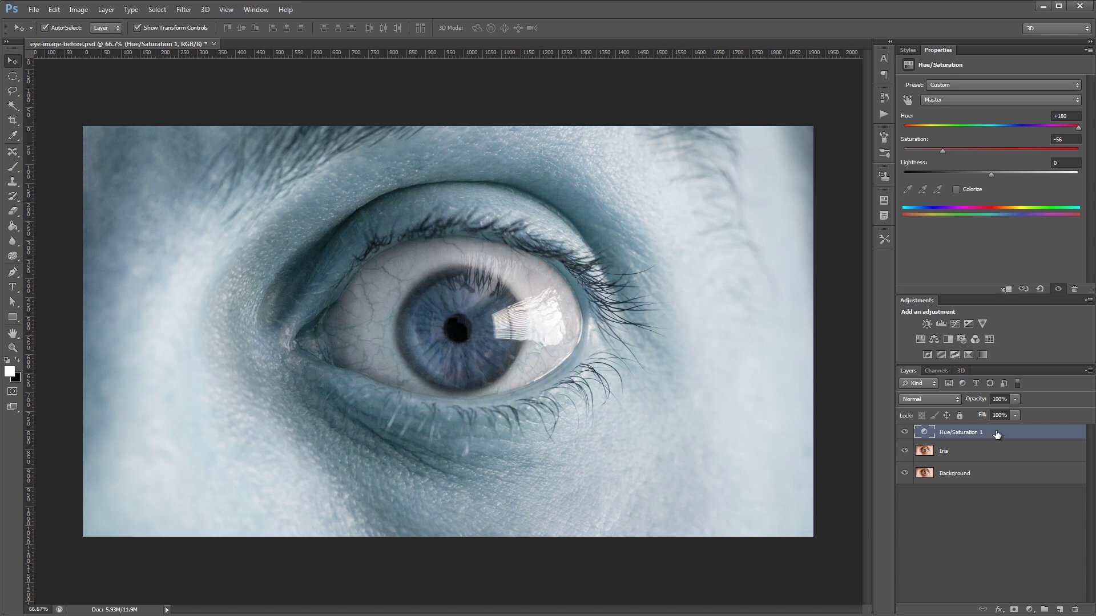
right_click(996, 435)
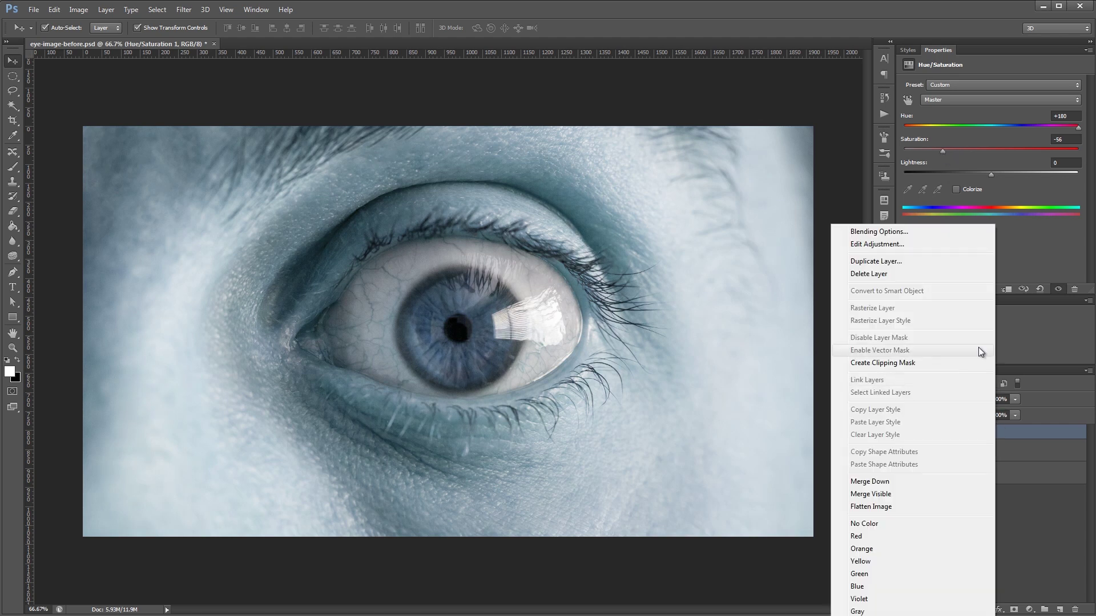
left_click(903, 364)
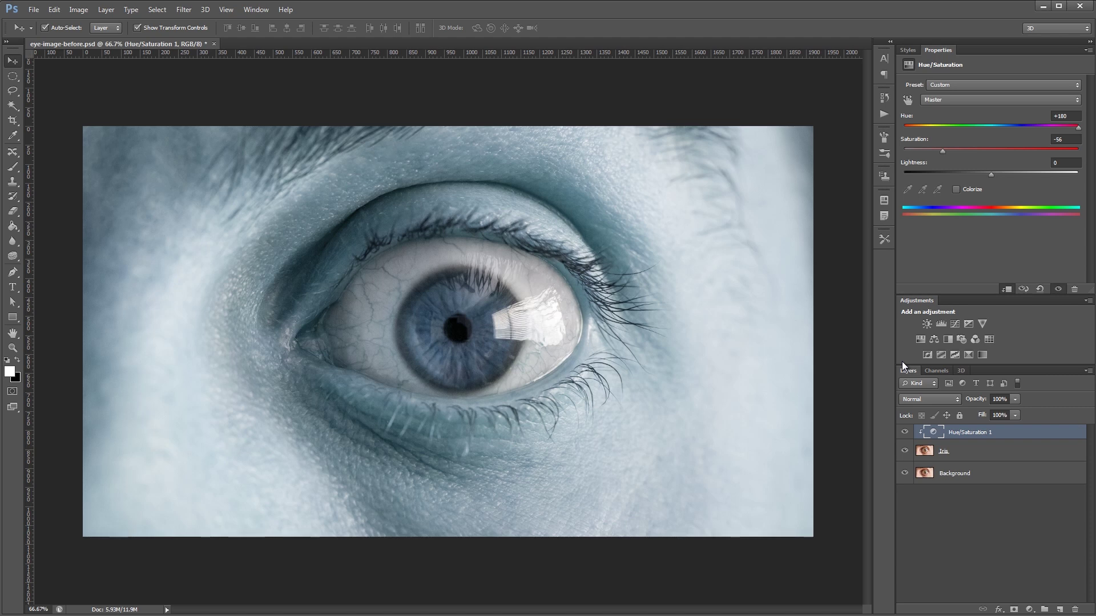
Add a layer mask to Iris and fill it with black using the Paint Bucket.
left_click(973, 454)
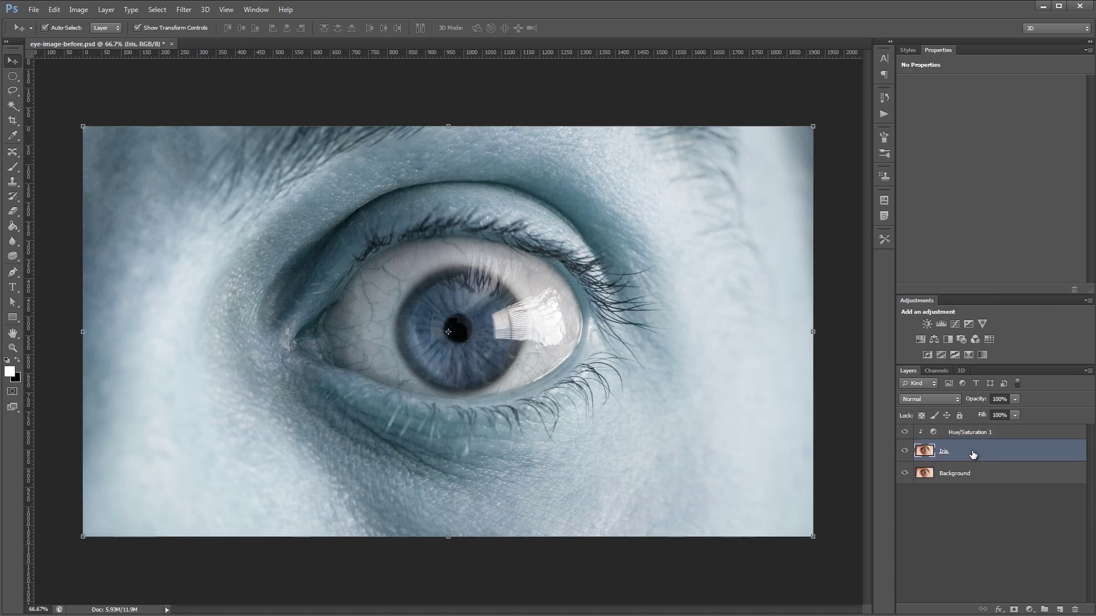
left_click_drag(973, 454, 1014, 610)
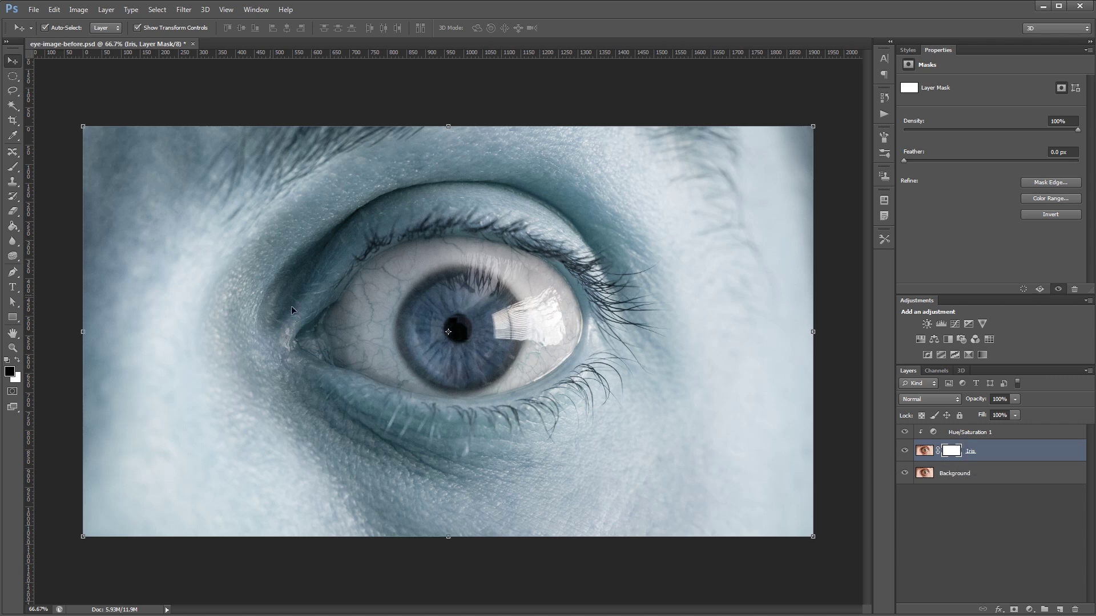
left_click(13, 227)
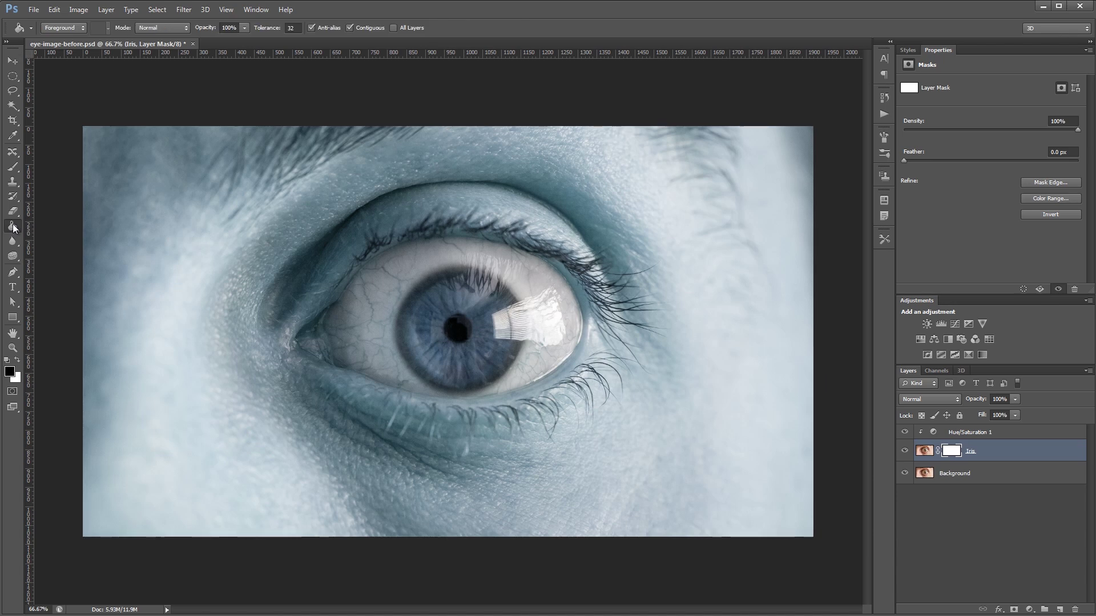
left_click(464, 339)
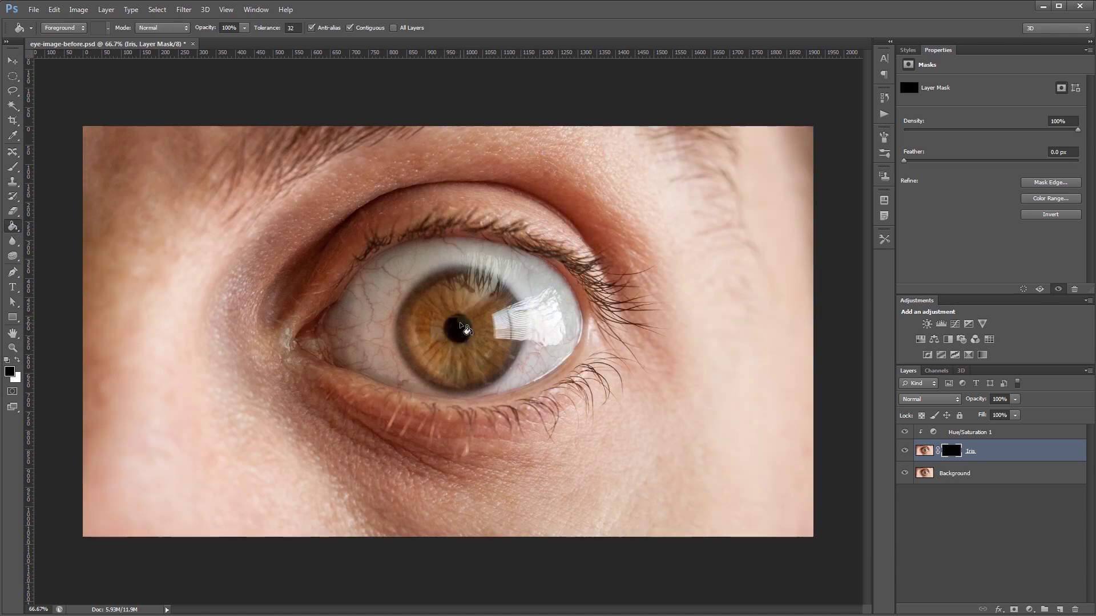
Paint white on the Iris mask with a 200 px brush over the iris, then paint out the spill below.
key("b")
key("x")
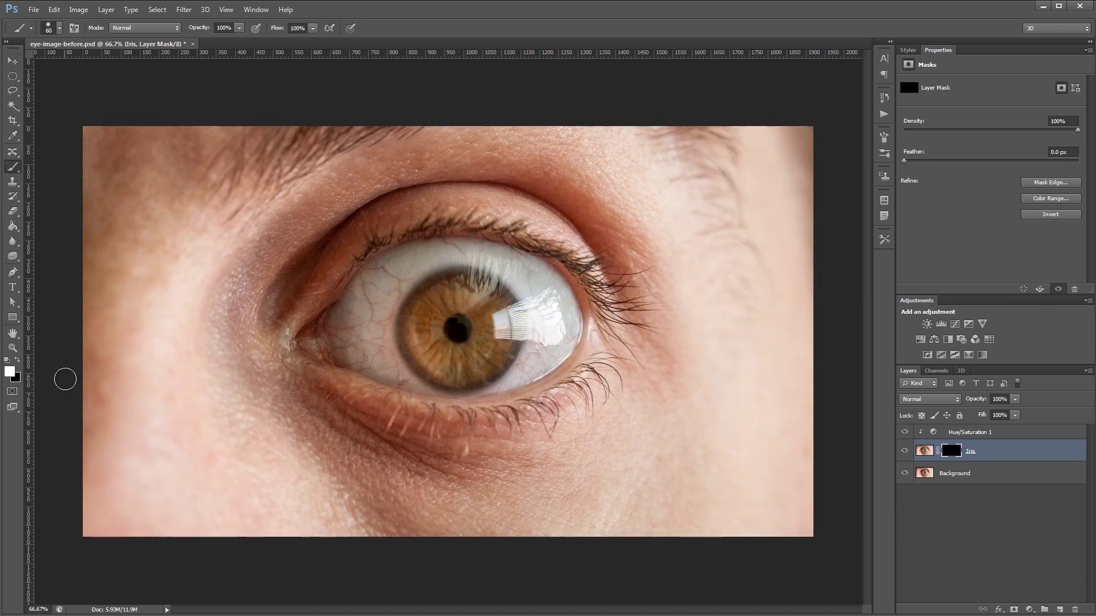
key("bracketright")
key("bracketright")
key("bracketright")
key("bracketright")
key("bracketright")
key("bracketright")
key("bracketright")
key("bracketright")
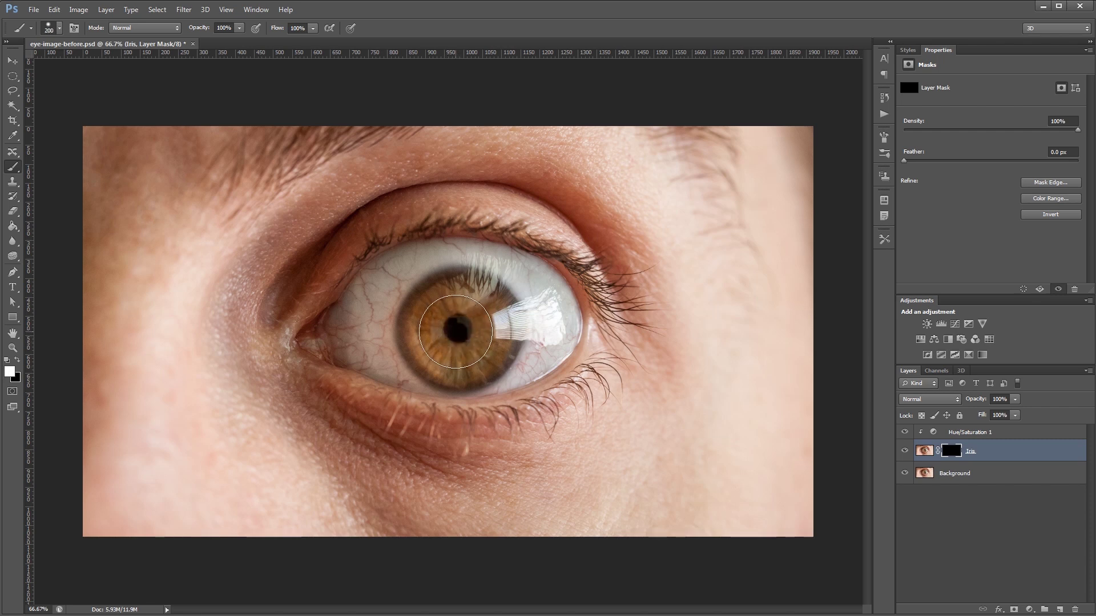
mouse_move(455, 328)
left_mouse_down()
mouse_move(478, 339)
mouse_move(464, 355)
mouse_move(446, 352)
mouse_move(435, 328)
mouse_move(454, 305)
mouse_move(483, 317)
mouse_move(486, 338)
mouse_move(456, 353)
mouse_move(432, 339)
mouse_move(447, 310)
mouse_move(436, 313)
mouse_move(486, 311)
mouse_move(486, 335)
mouse_move(464, 335)
mouse_move(467, 312)
mouse_move(450, 307)
mouse_move(462, 299)
mouse_move(489, 322)
mouse_move(486, 349)
mouse_move(443, 351)
mouse_move(460, 366)
mouse_move(450, 407)
mouse_move(451, 385)
left_mouse_up()
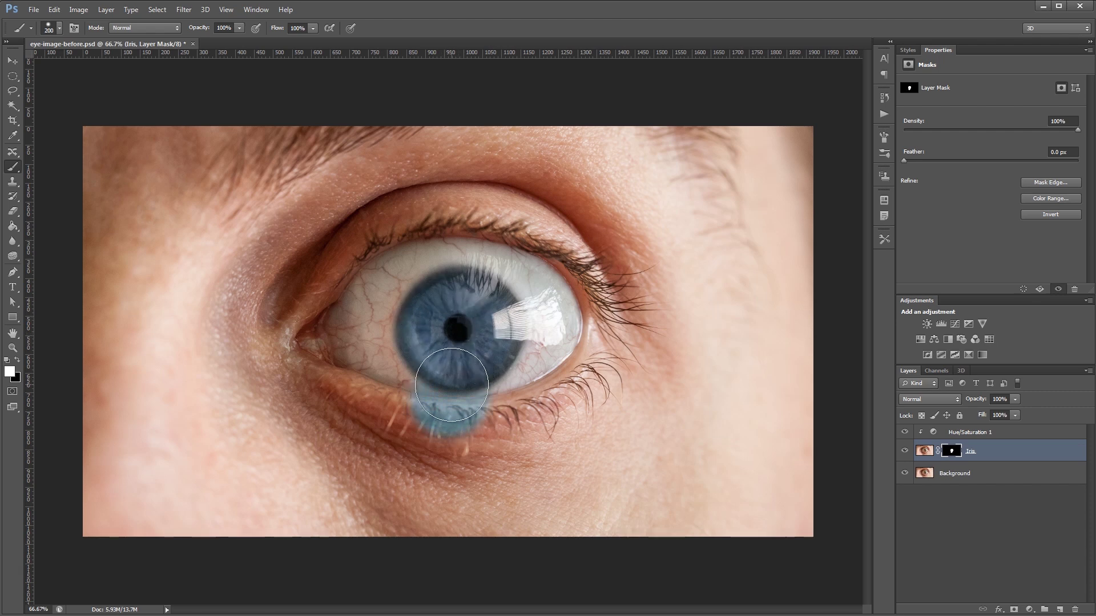
key("x")
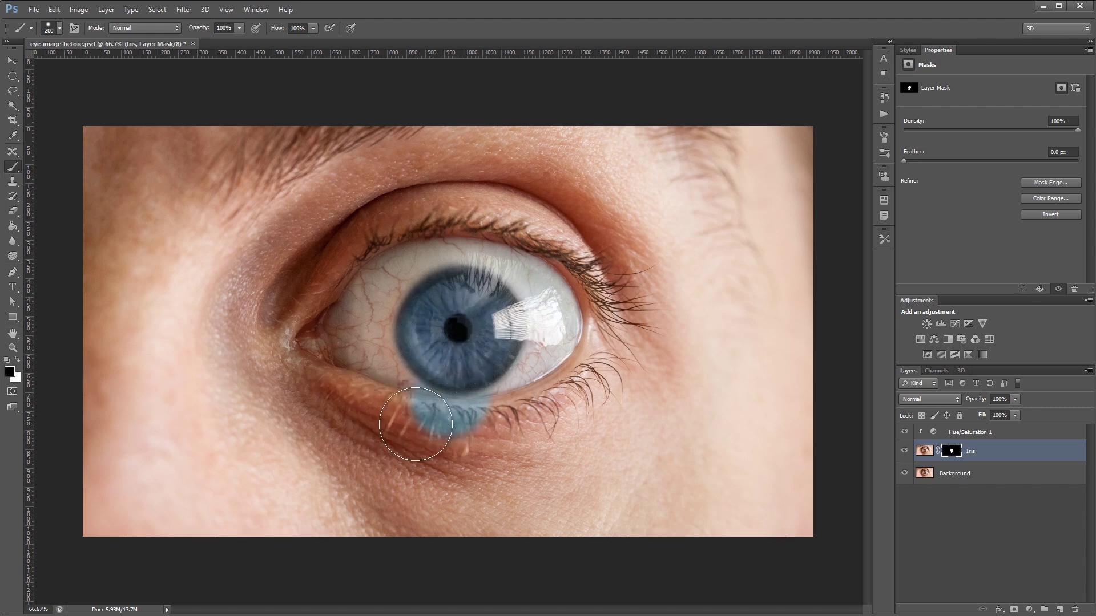
mouse_move(380, 417)
left_mouse_down()
mouse_move(451, 416)
mouse_move(478, 429)
mouse_move(513, 419)
mouse_move(456, 436)
left_mouse_up()
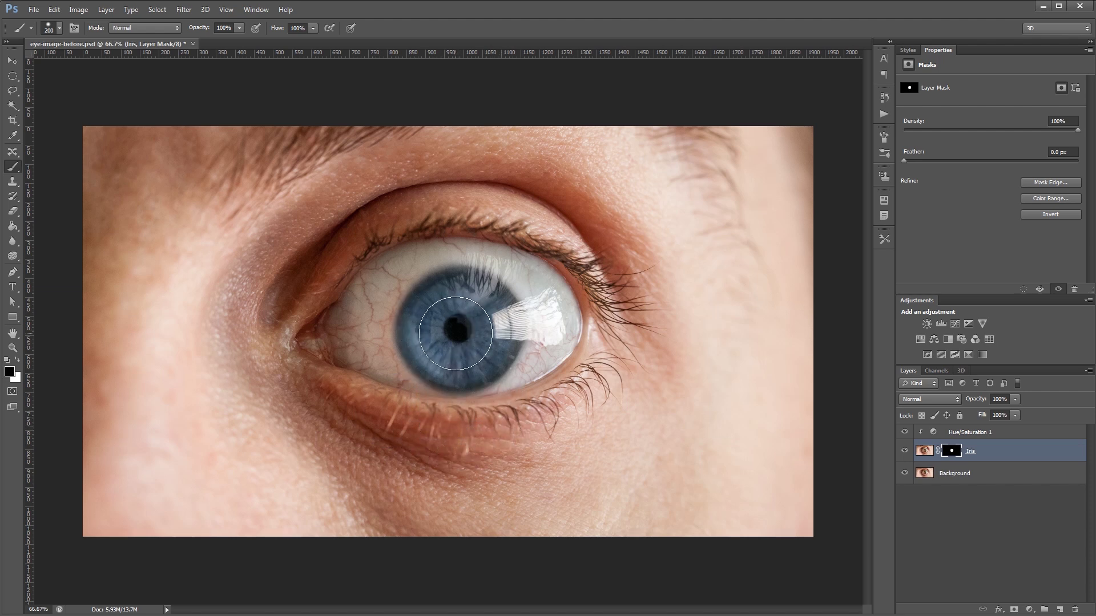
key("x")
key("alt+bracketright")
key("v")
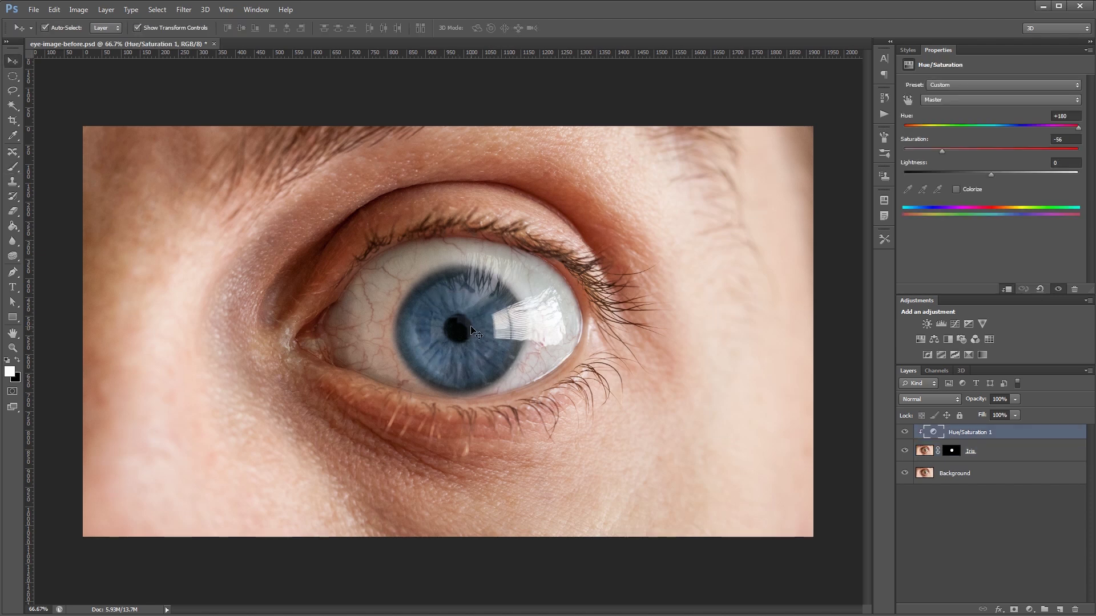
Add a Levels layer with input levels set to 17, 1.00 and 173.
left_click(941, 323)
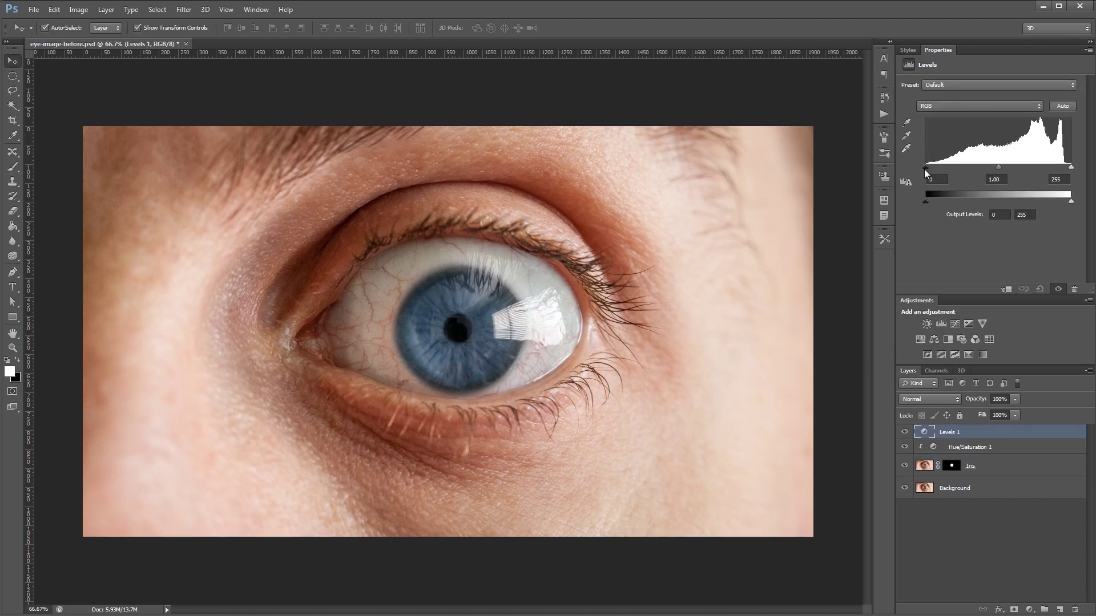
left_click_drag(926, 166, 934, 167)
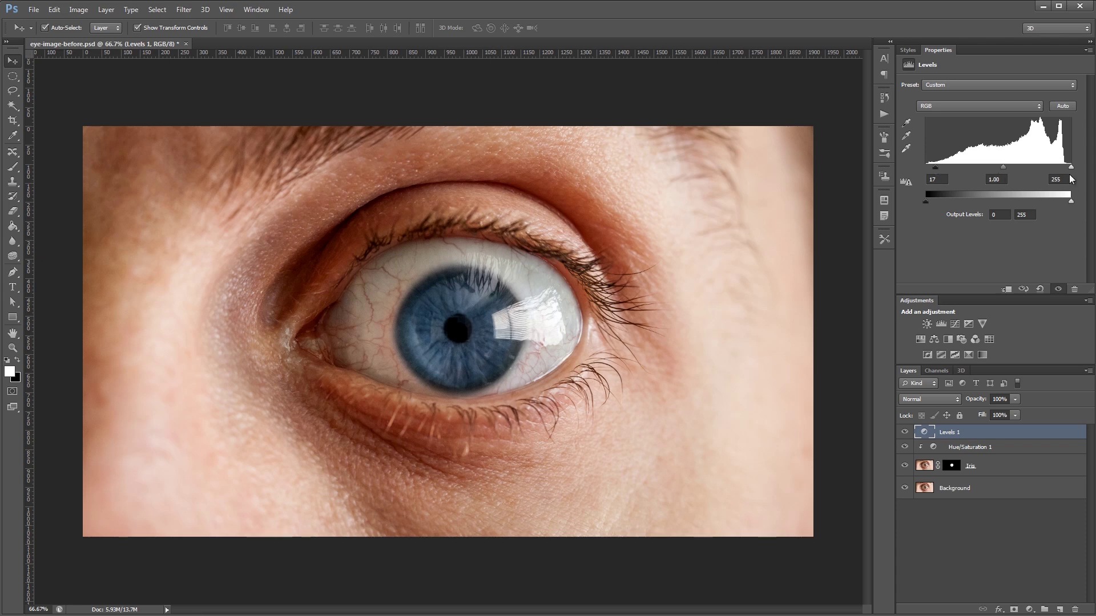
left_click_drag(1071, 167, 1026, 177)
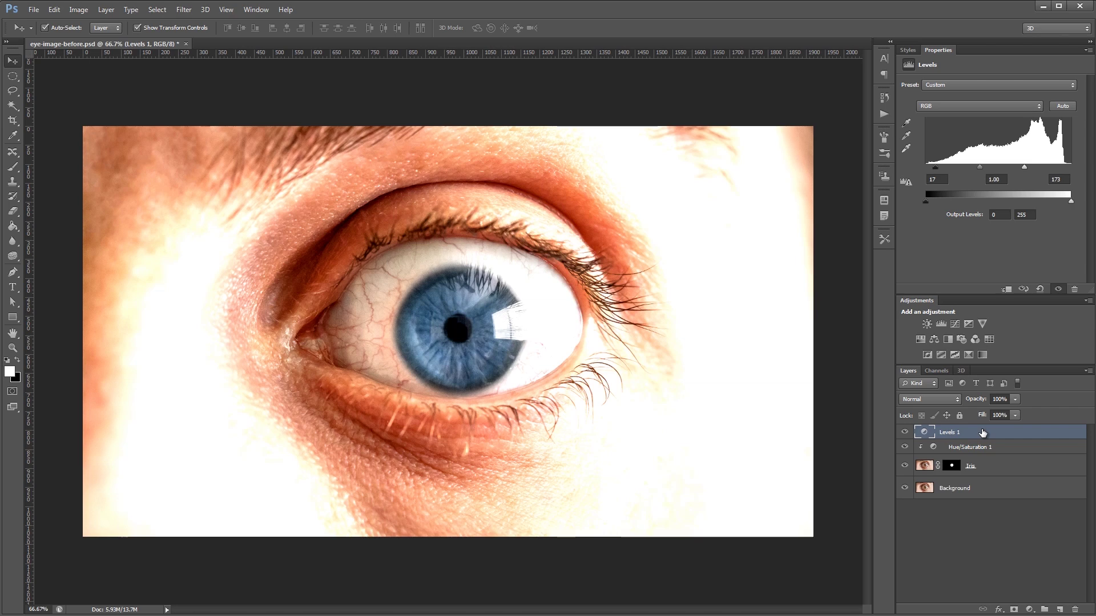
Clip Levels 1 to the Iris layer and toggle its visibility to compare the result.
right_click(982, 432)
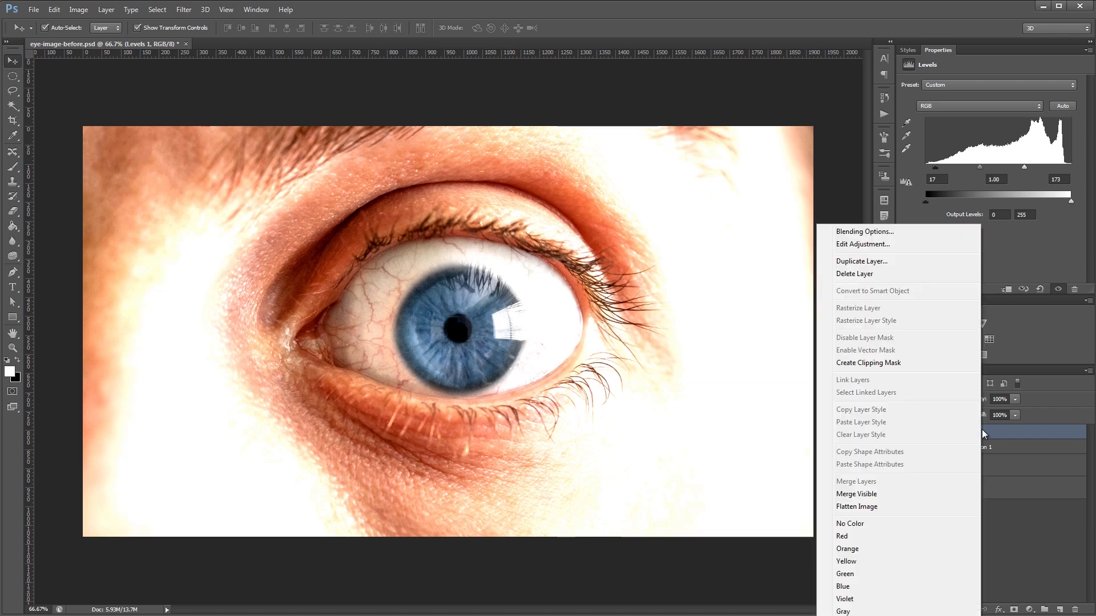
left_click(888, 363)
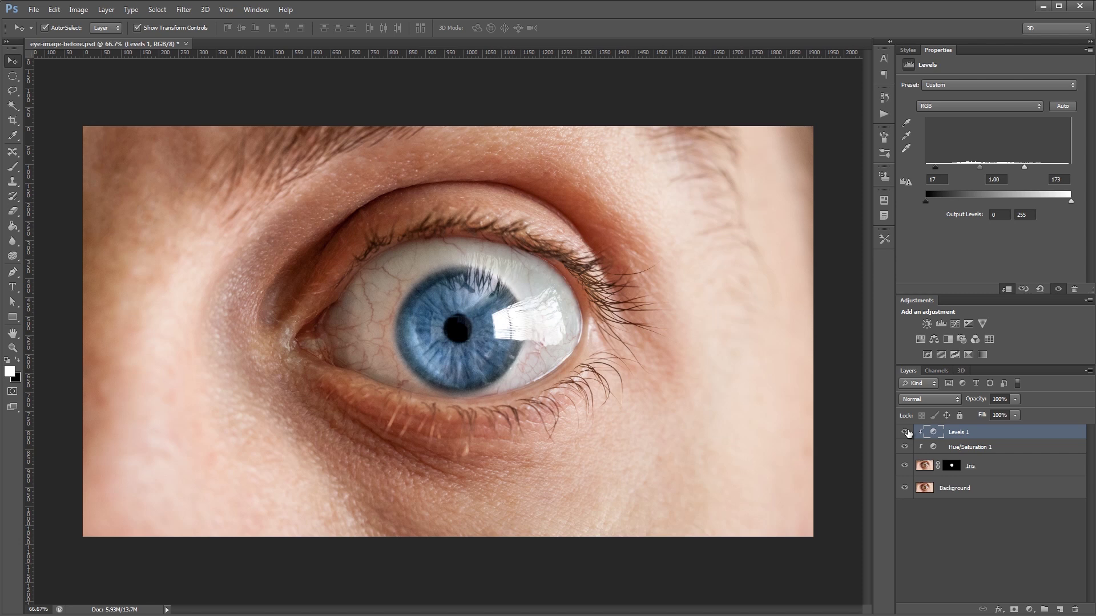
left_click(905, 432)
left_click(905, 432)
left_click(905, 432)
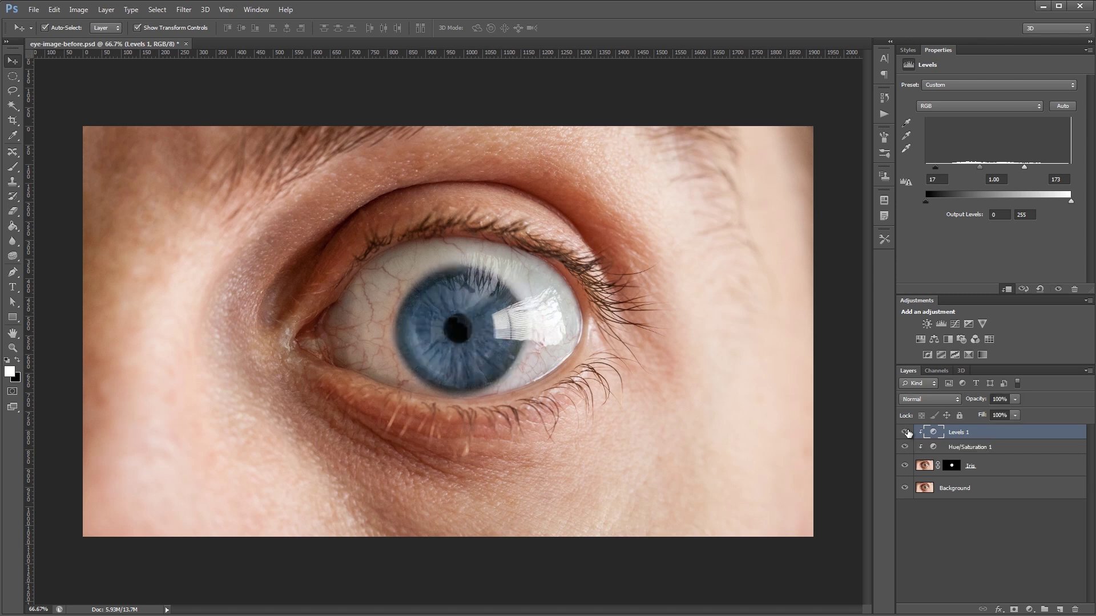
left_click(905, 432)
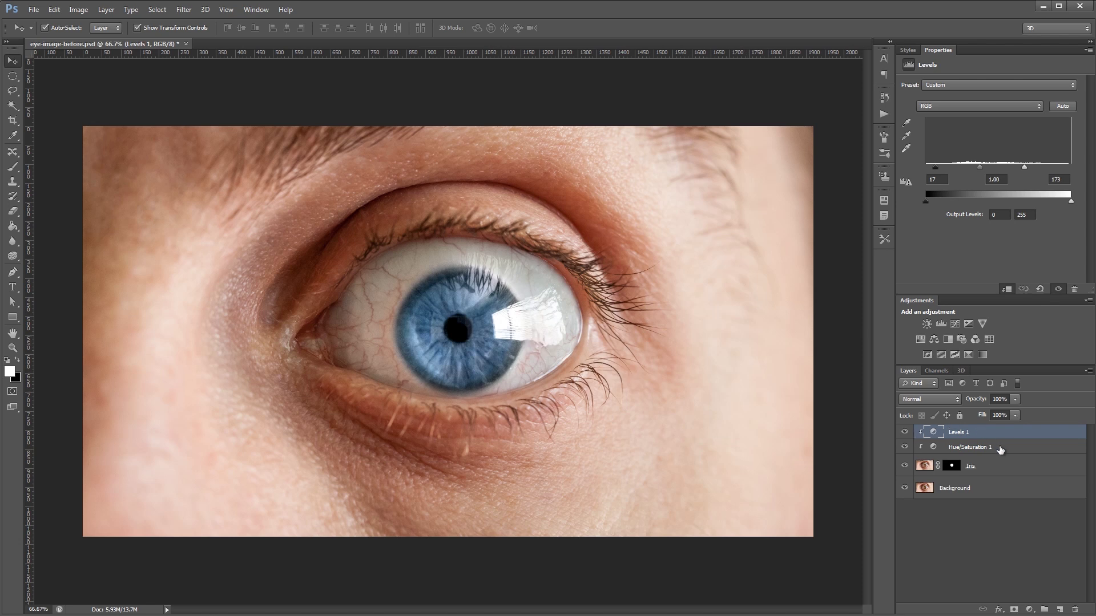
Set Hue/Saturation 1 to hue +21 and saturation -68 for an olive-green iris.
left_click(1000, 450)
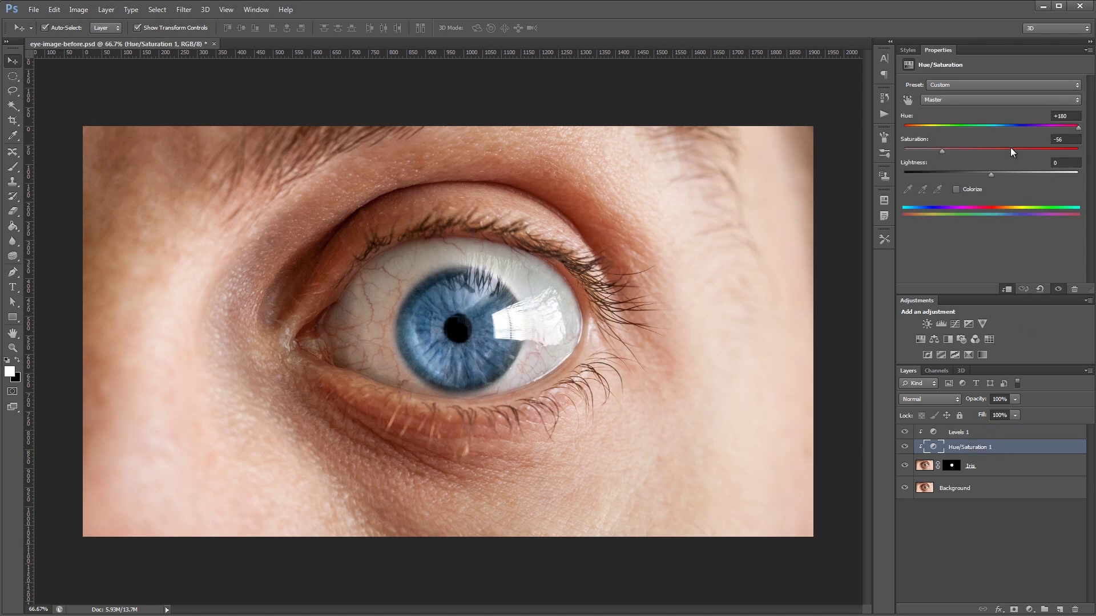
left_click_drag(997, 127, 1009, 126)
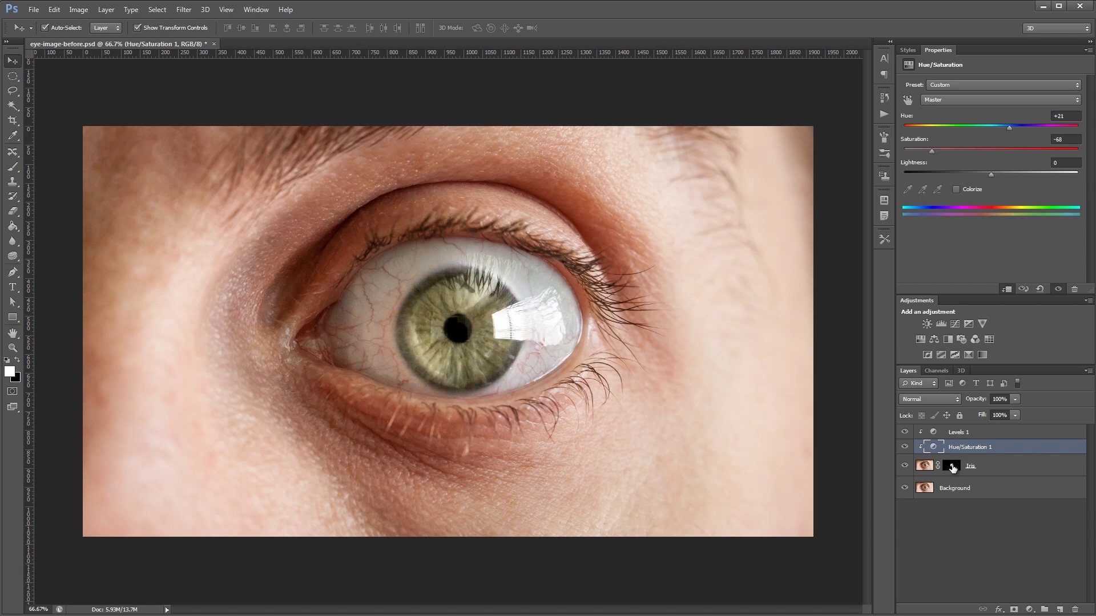
left_click(951, 466)
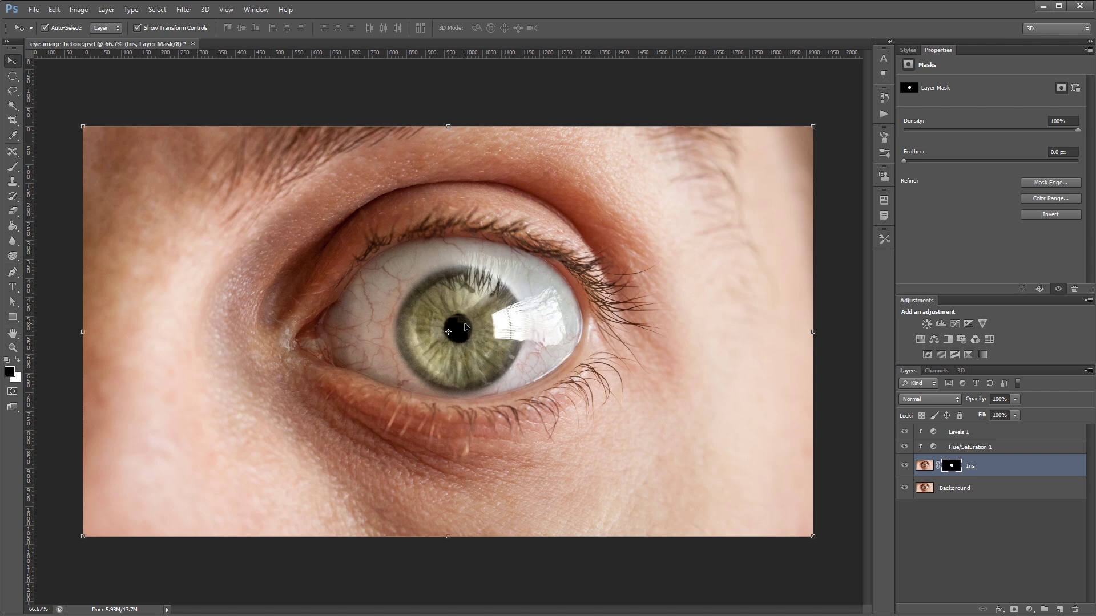
Hide Levels 1 and Hue/Saturation 1, and give Iris a radial Gradient Overlay.
left_click(905, 432)
left_click(904, 447)
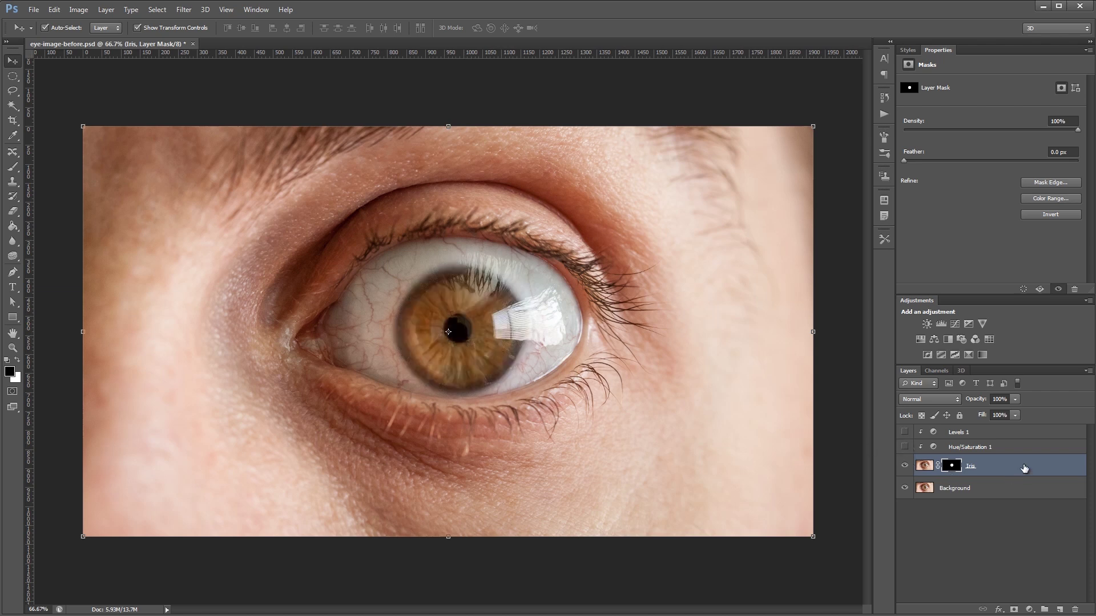
key("ctrl+2")
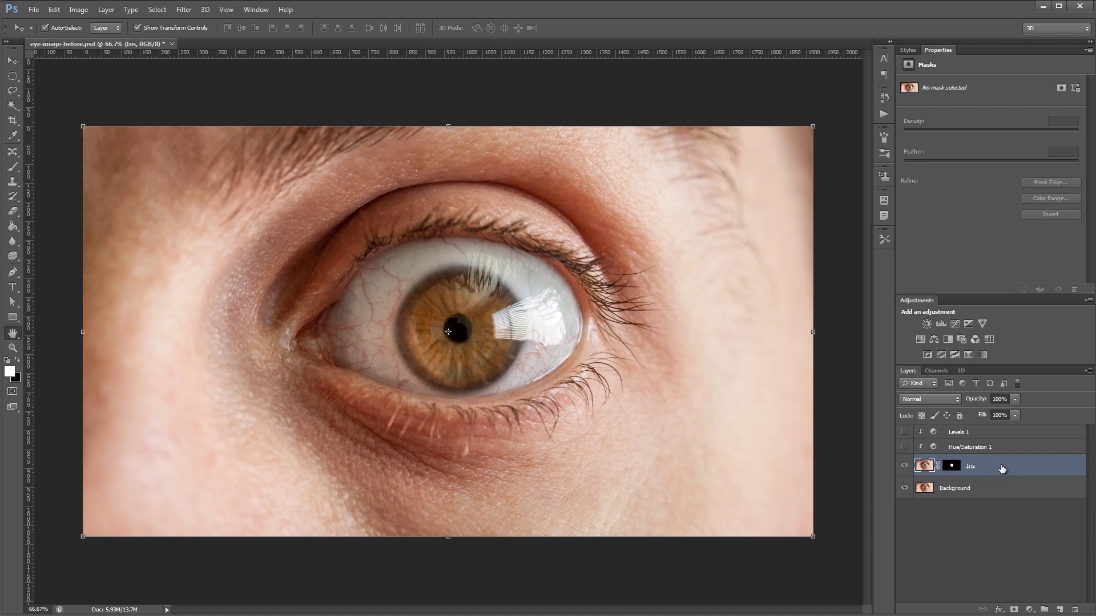
double_click(1002, 468)
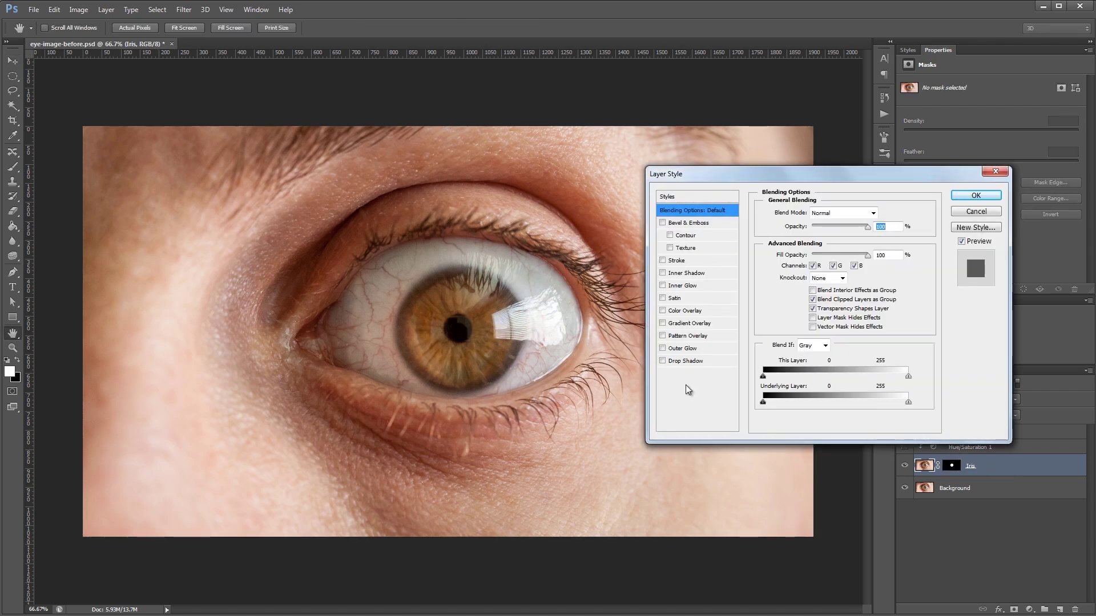
left_click(662, 323)
left_click(686, 323)
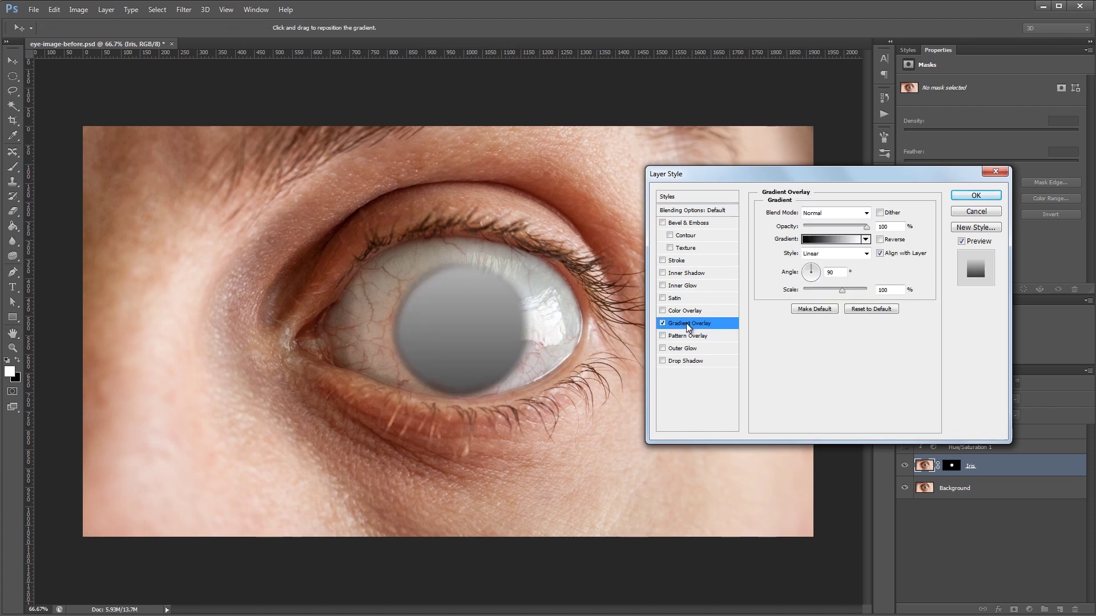
left_click(820, 254)
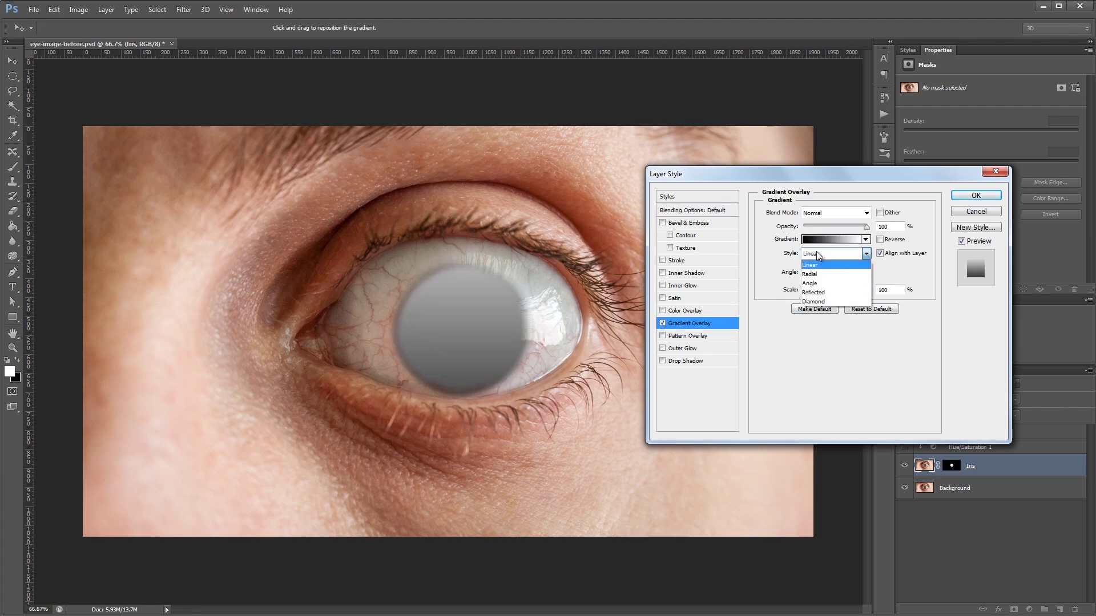
left_click(821, 274)
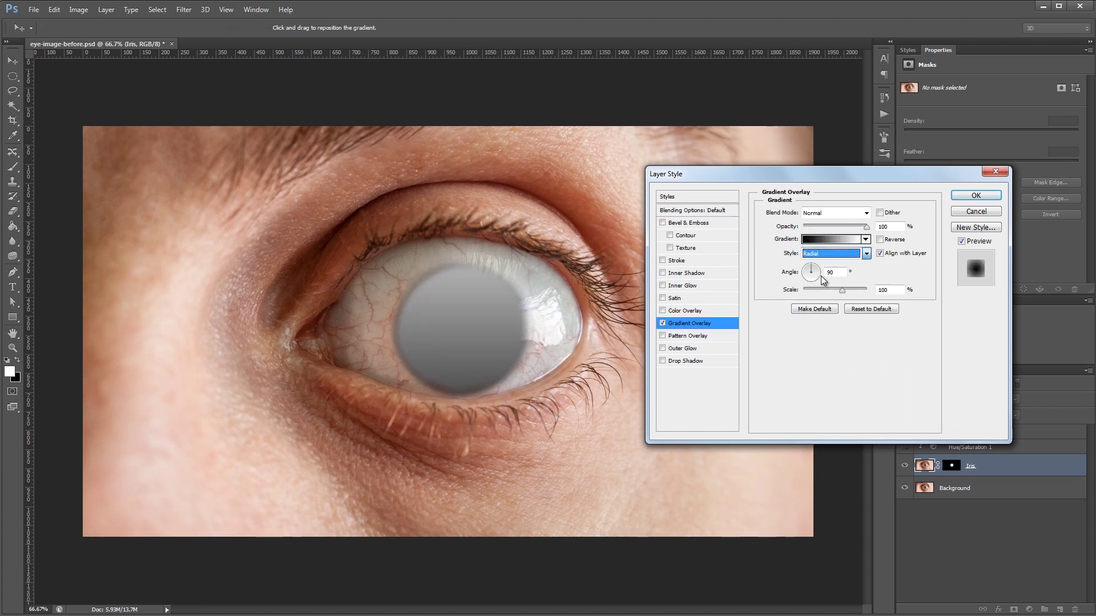
Use the red-to-green preset in Color mode at scale 41, centred on the pupil.
left_click(866, 240)
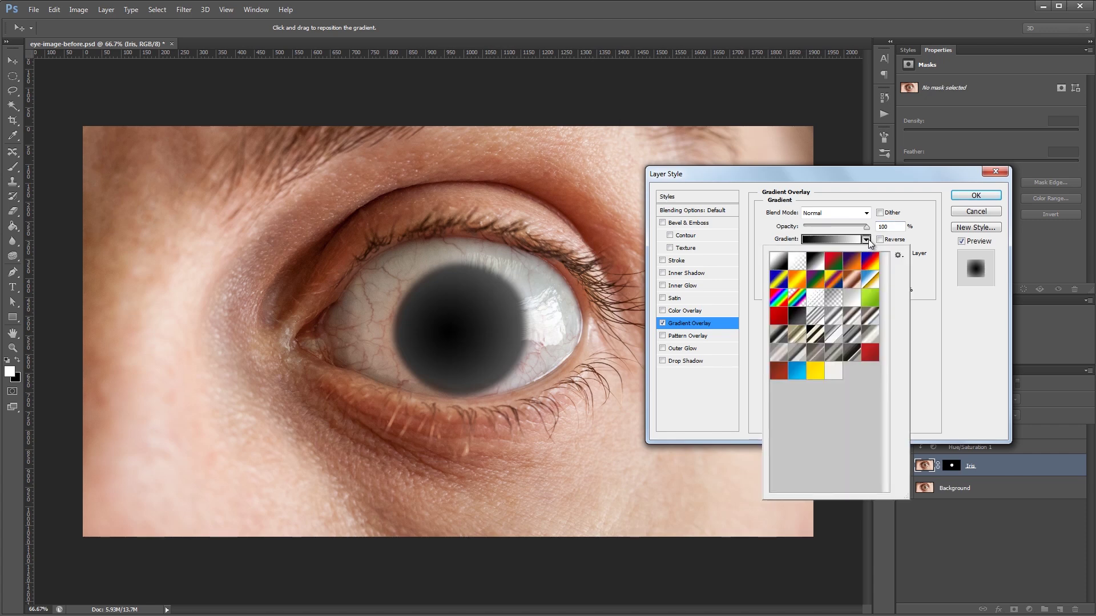
left_click(836, 262)
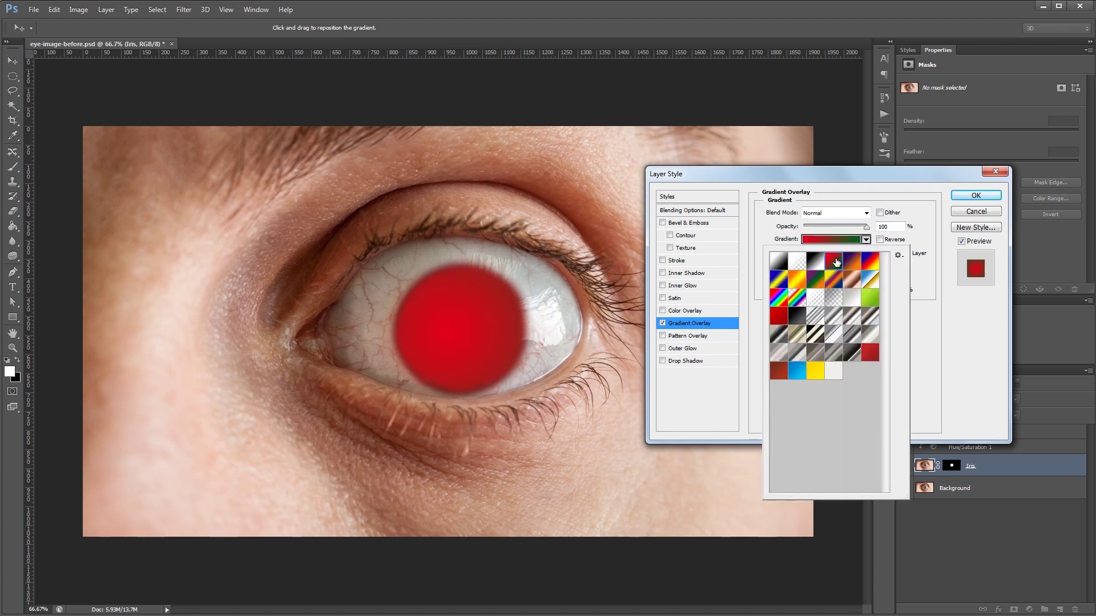
left_click(820, 213)
left_click(821, 214)
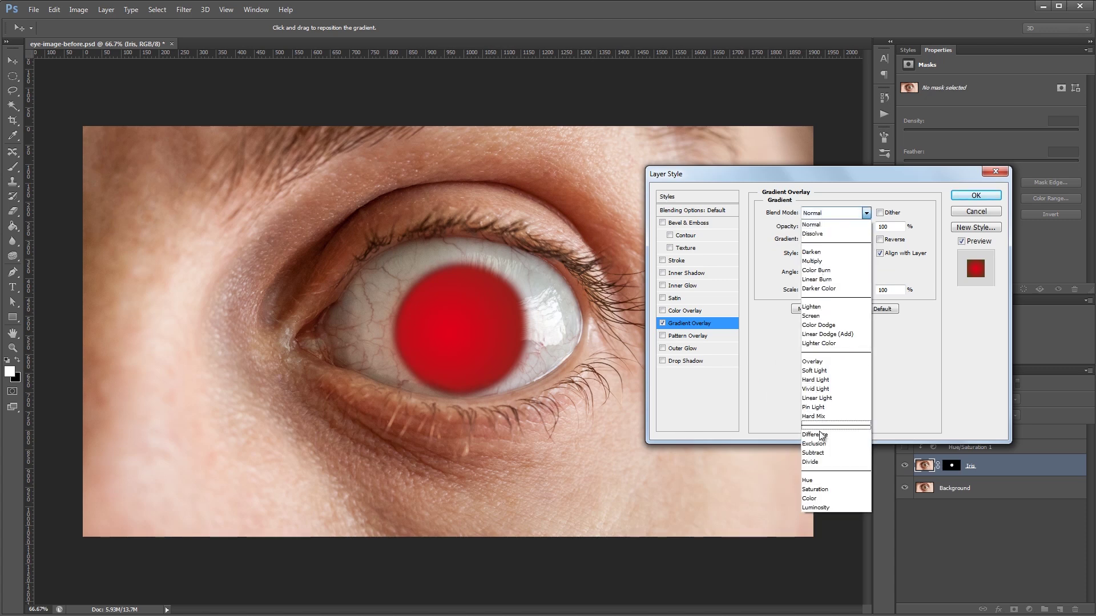
left_click(825, 495)
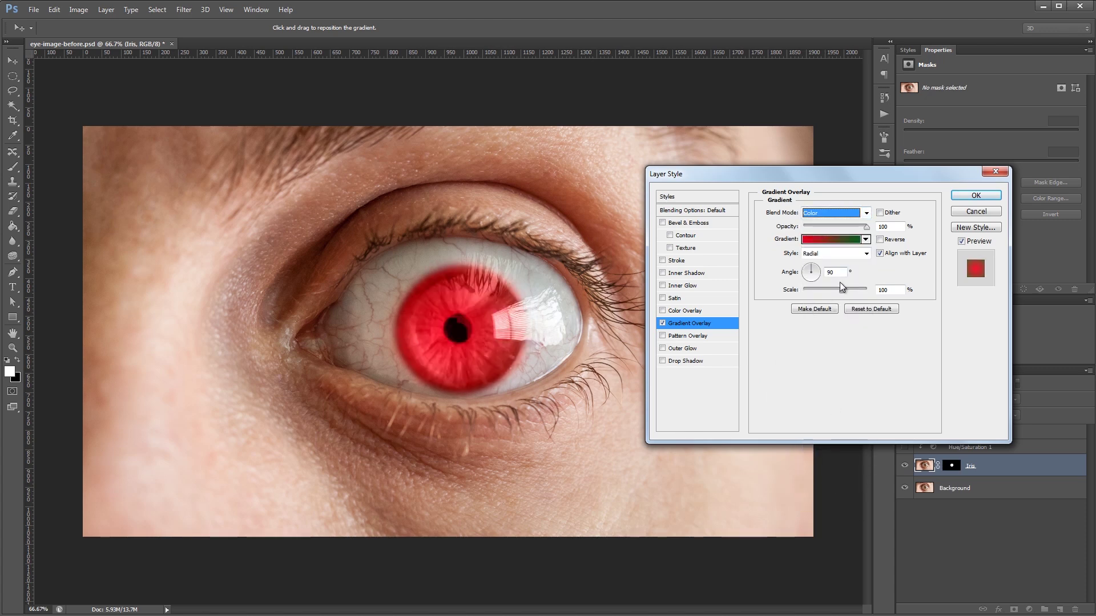
left_click_drag(841, 289, 819, 296)
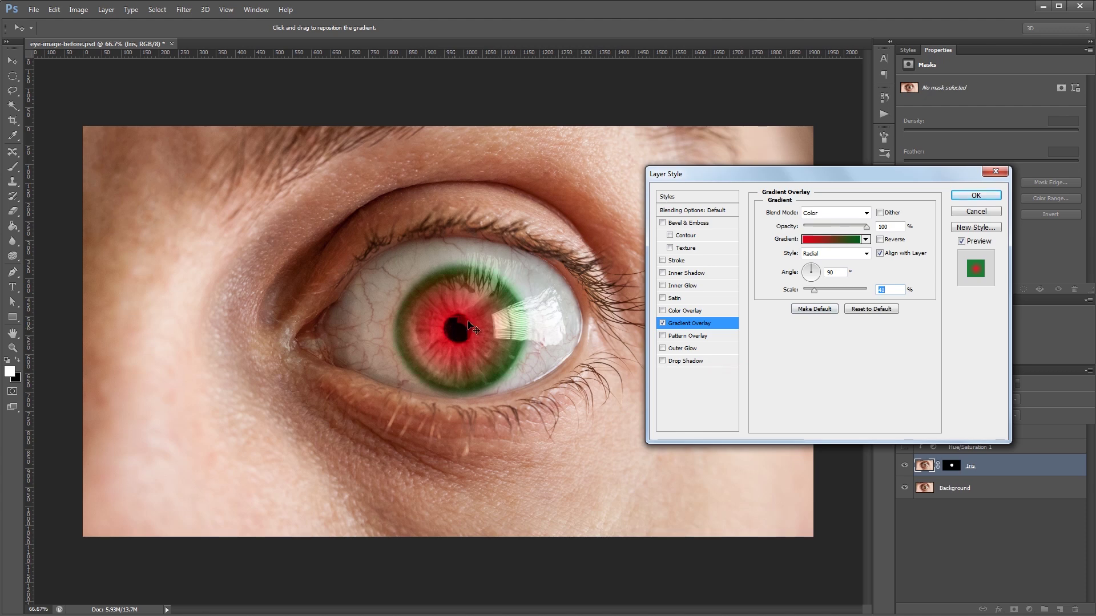
mouse_move(468, 325)
left_mouse_down()
mouse_move(508, 366)
mouse_move(474, 377)
mouse_move(466, 334)
left_mouse_up()
Switch the overlay to the blue-red-yellow preset in Overlay mode, scale 65, opacity 57, and apply.
key("Tab")
type("55")
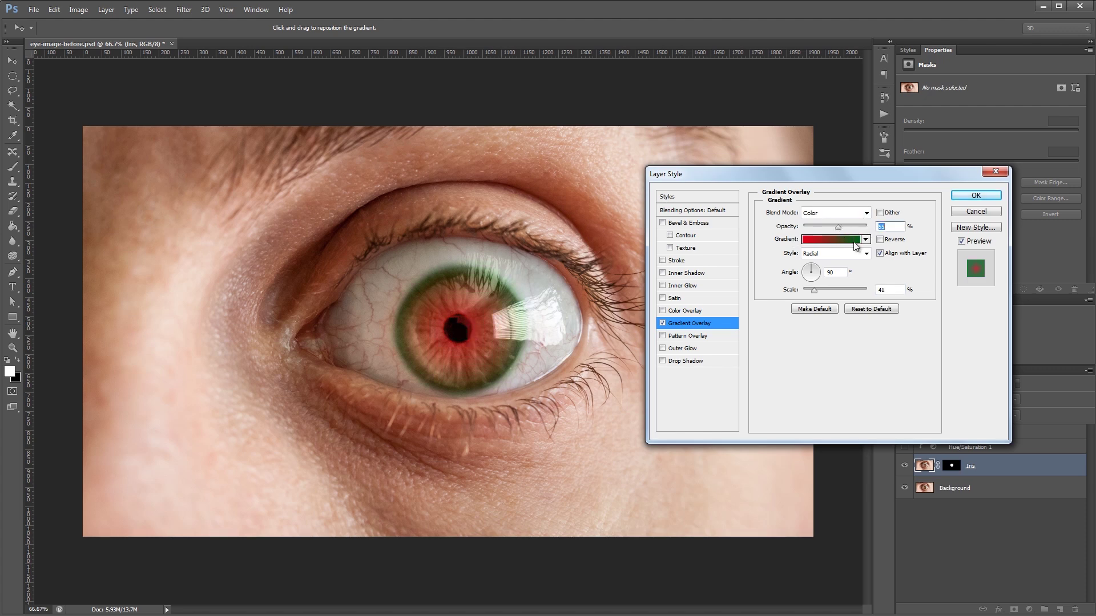
left_click(867, 242)
left_click(859, 264)
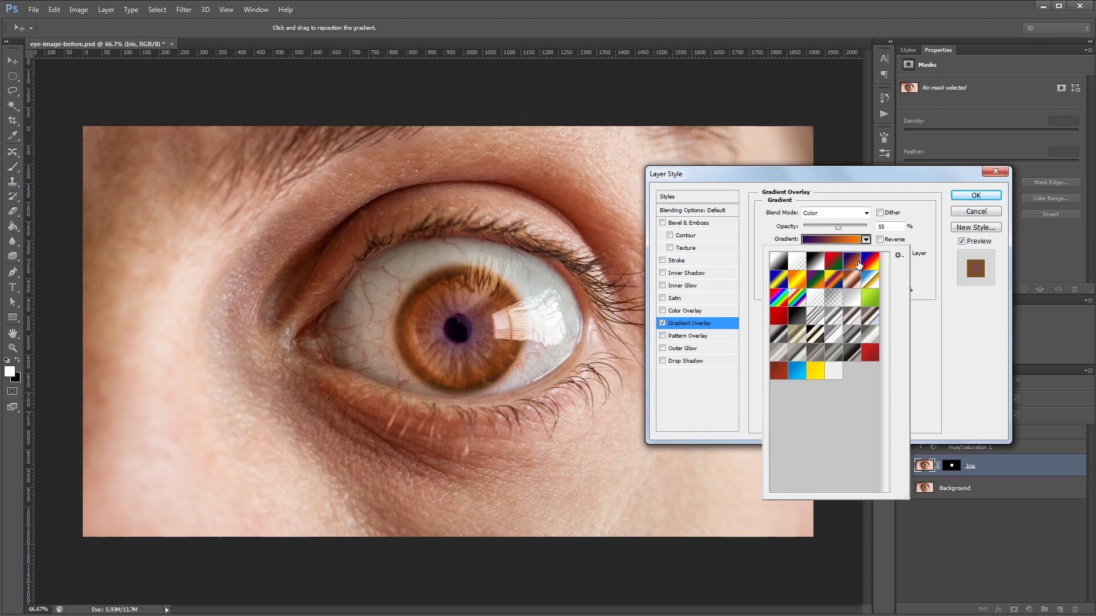
left_click(873, 261)
left_click(821, 215)
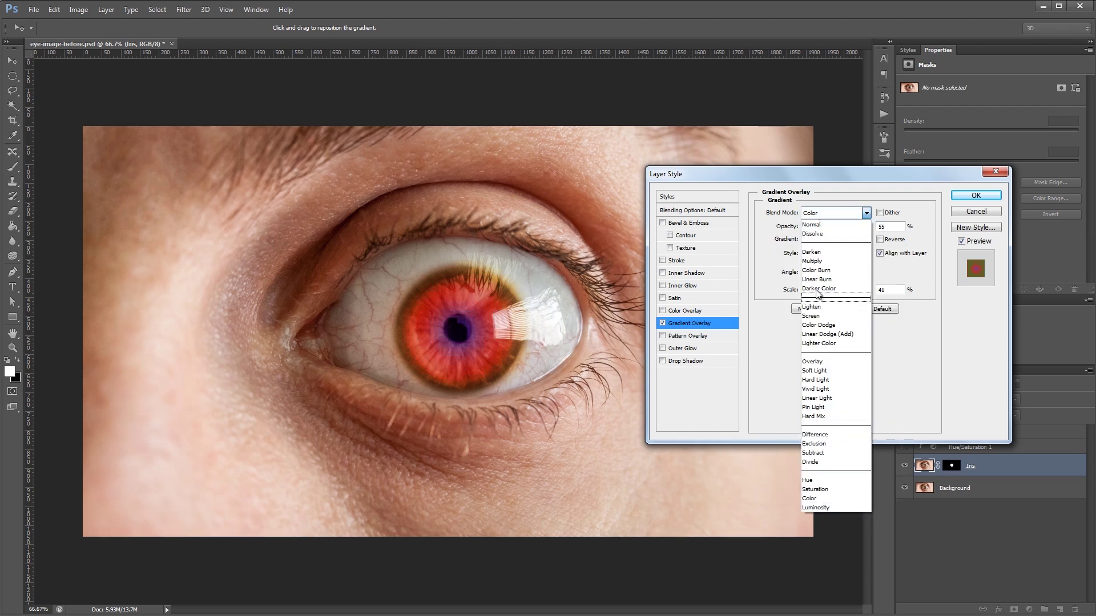
left_click(828, 358)
left_click_drag(843, 228, 851, 228)
left_click_drag(814, 291, 824, 291)
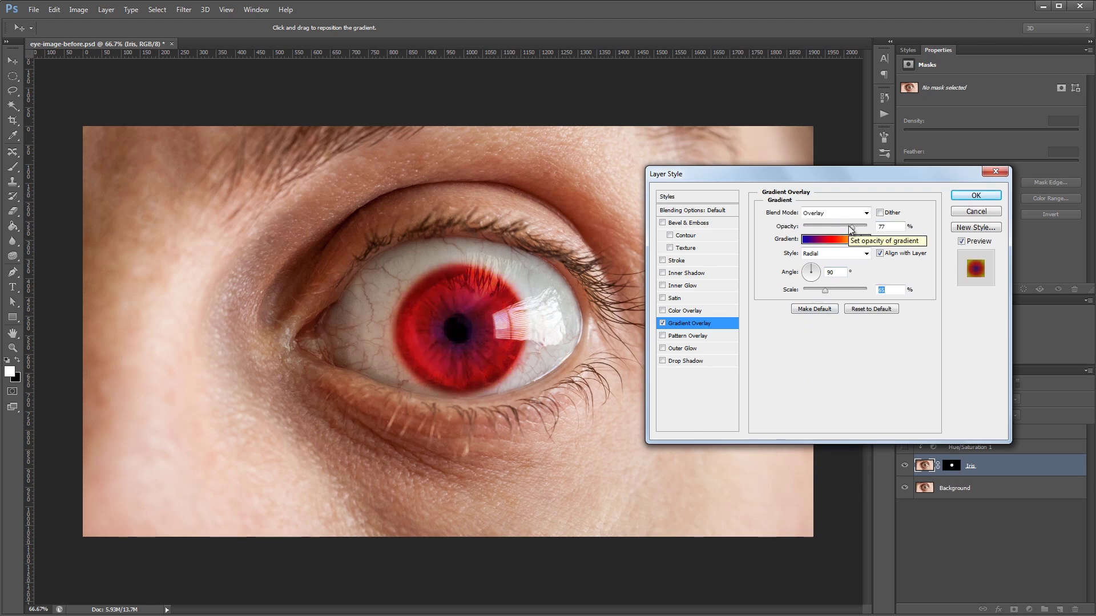
left_click_drag(852, 227, 829, 231)
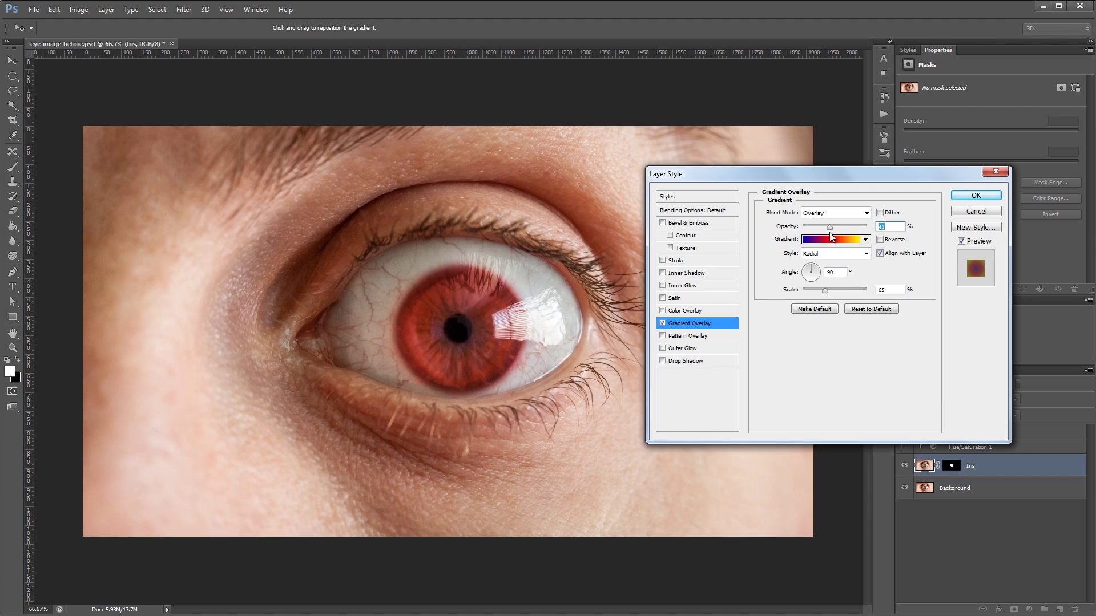
left_click(980, 200)
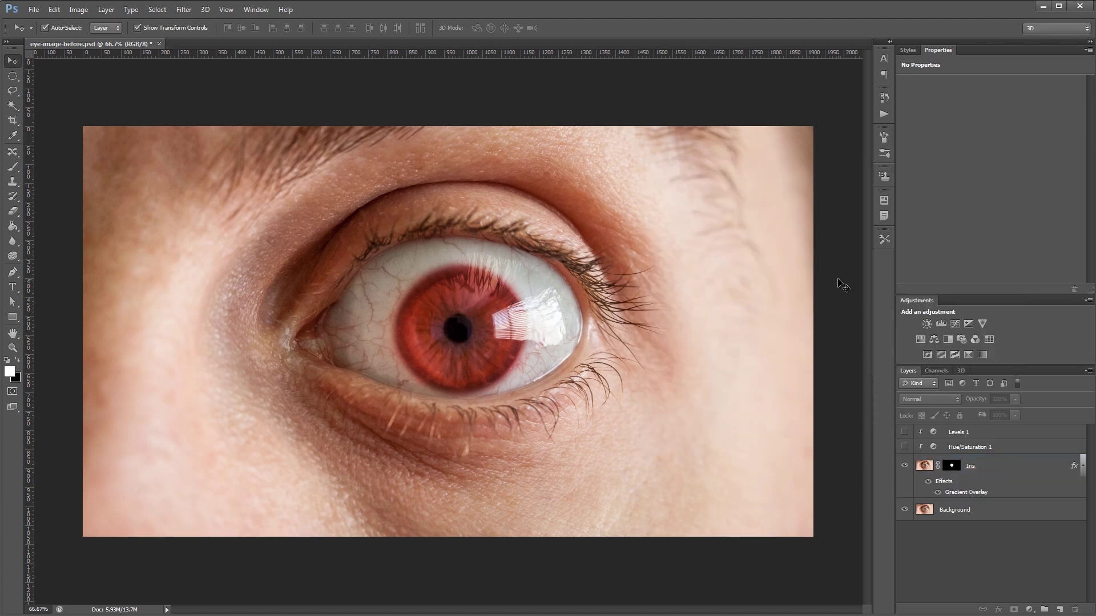